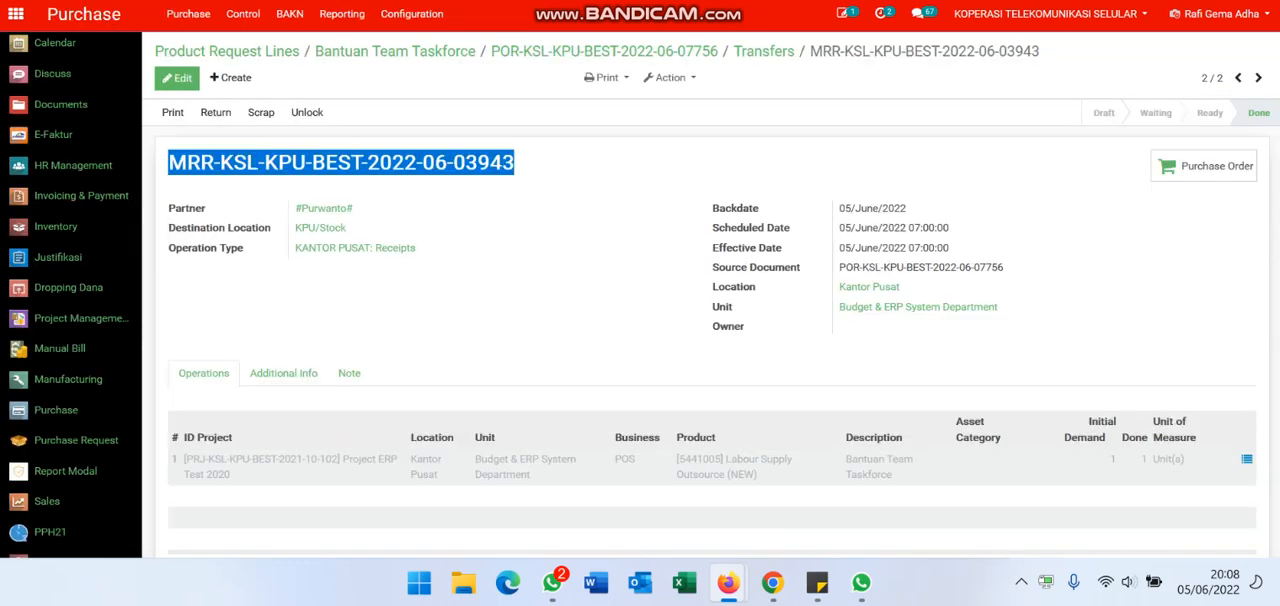
# Step: Copy the document number from the heading of the completed goods receipt
pyautogui.doubleClick(516, 164)
pyautogui.click(518, 165)
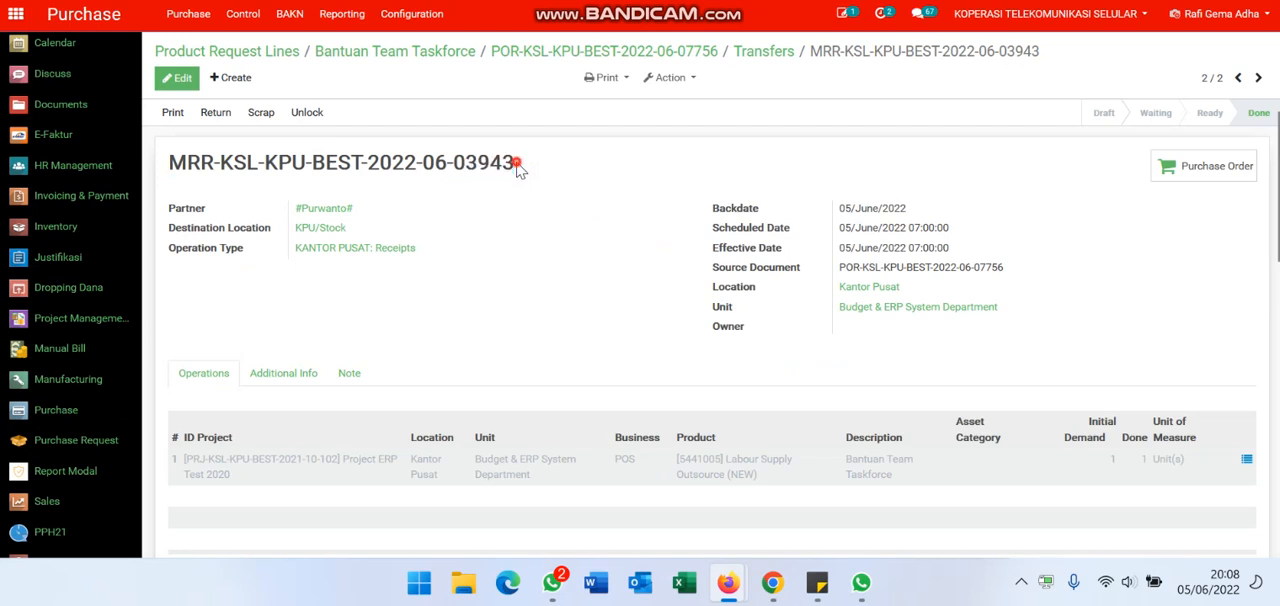
pyautogui.tripleClick(517, 165)
pyautogui.hotkey('ctrl', 'c')
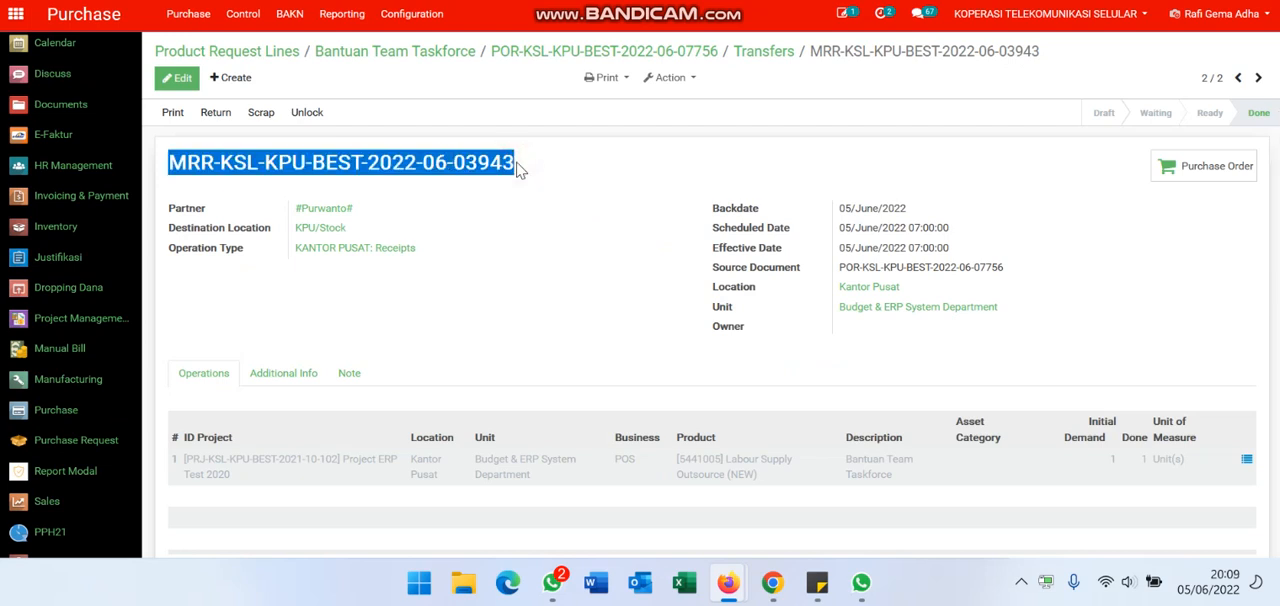
# Step: Switch to Invoicing & Payment and create a new record in the vendor bills list
pyautogui.click(600, 0)
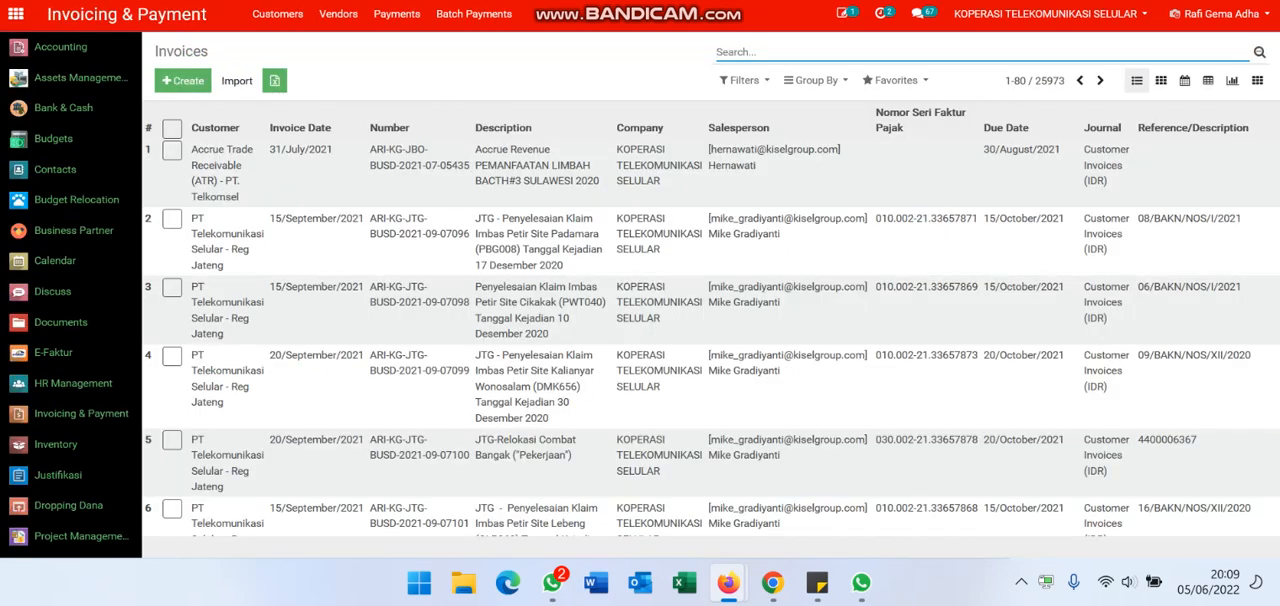
pyautogui.click(97, 418)
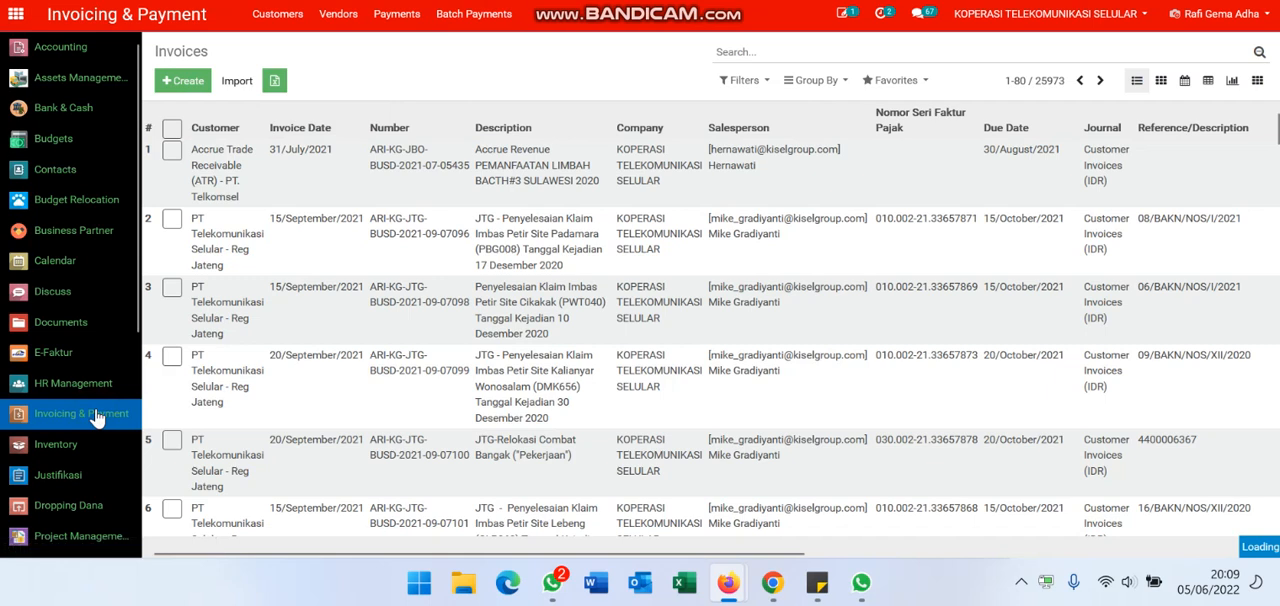
pyautogui.click(342, 20)
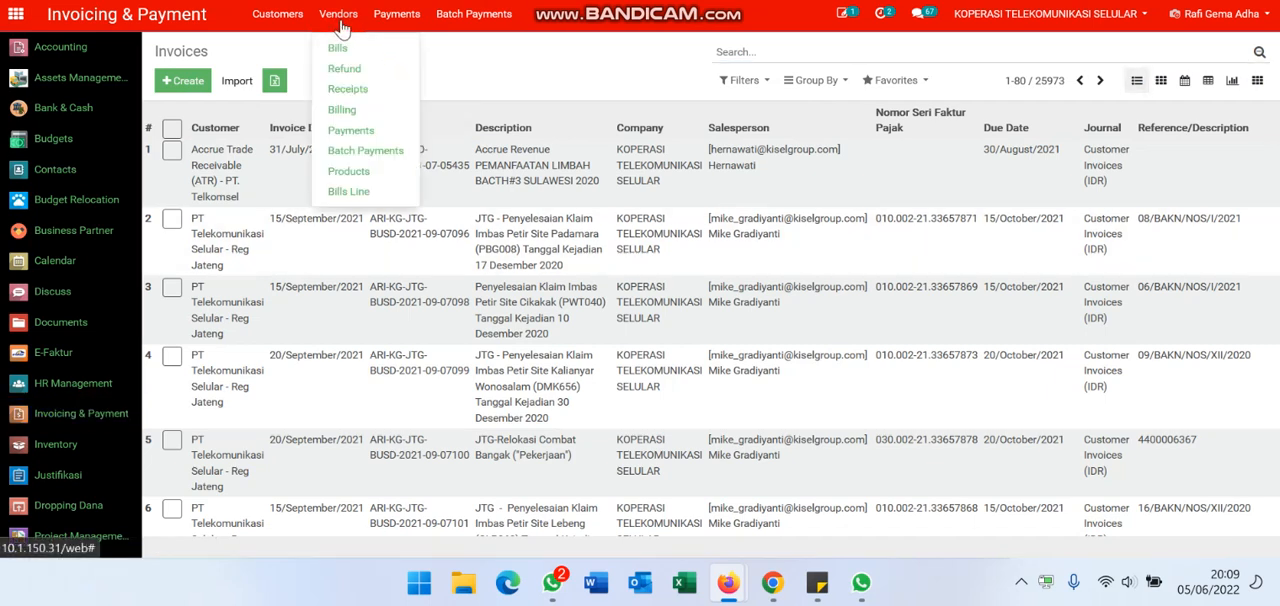
pyautogui.click(362, 49)
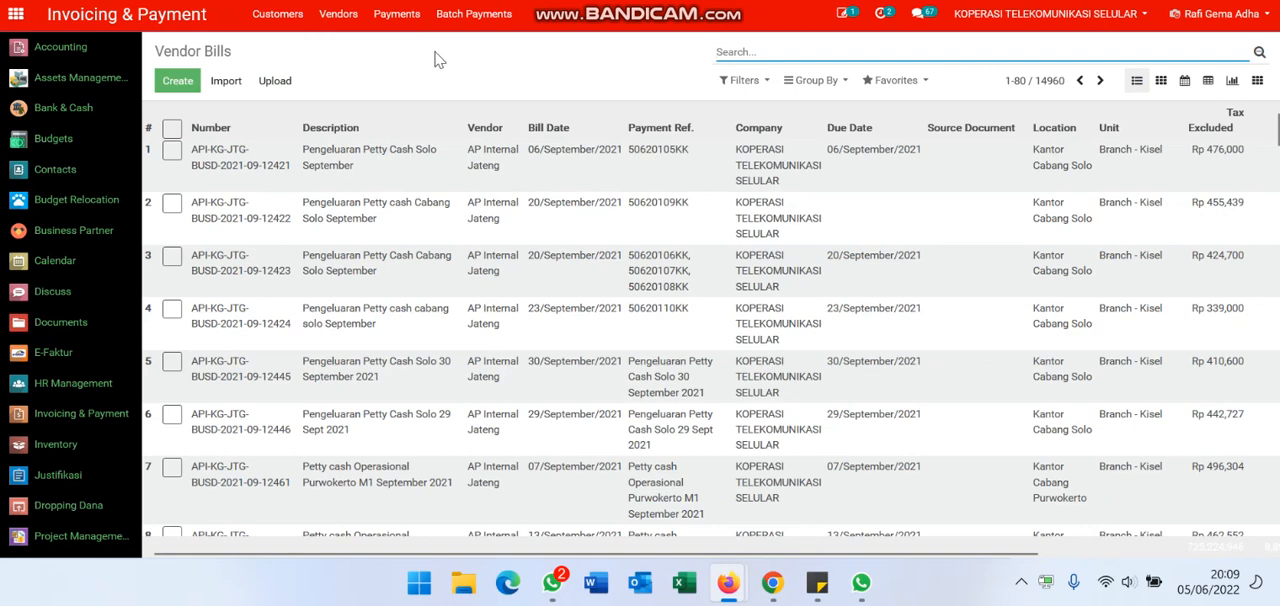
pyautogui.click(165, 86)
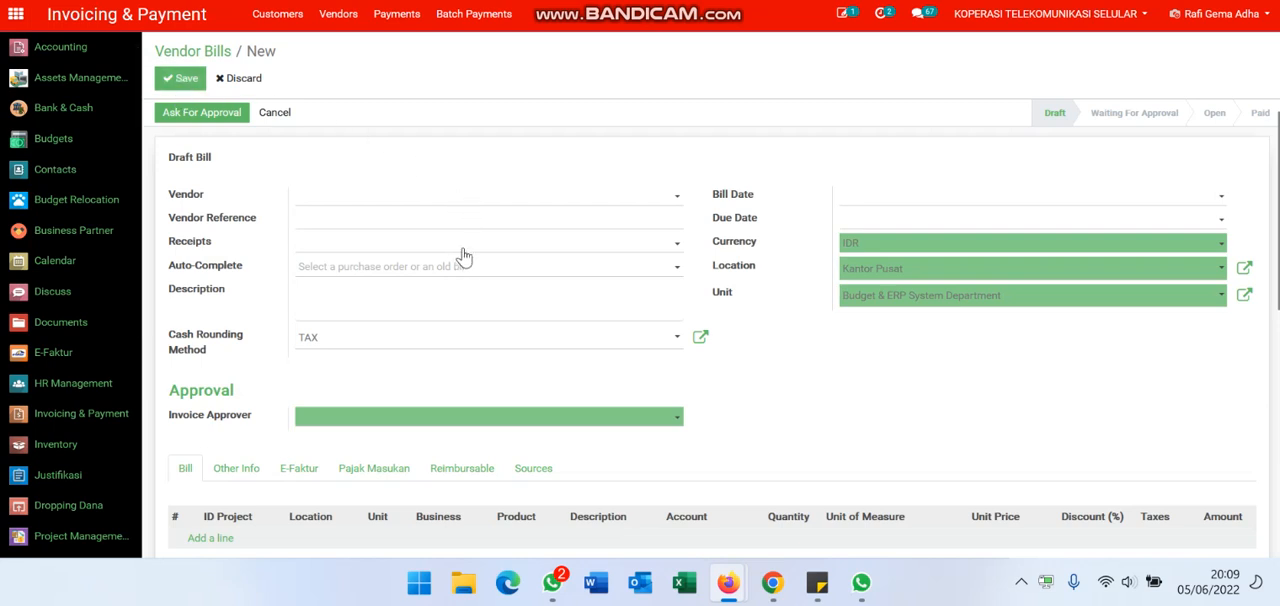
# Step: Fill the new bill from the goods receipt by selecting the copied receipt number under Auto-Complete
pyautogui.click(365, 246)
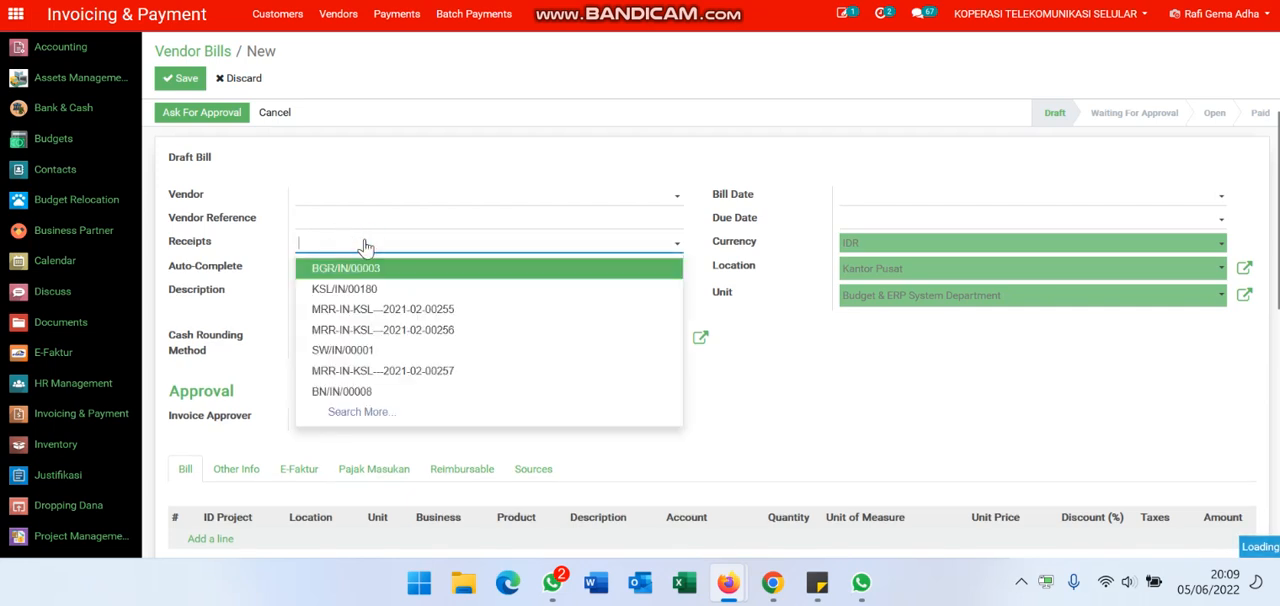
pyautogui.click(406, 245)
pyautogui.click(432, 265)
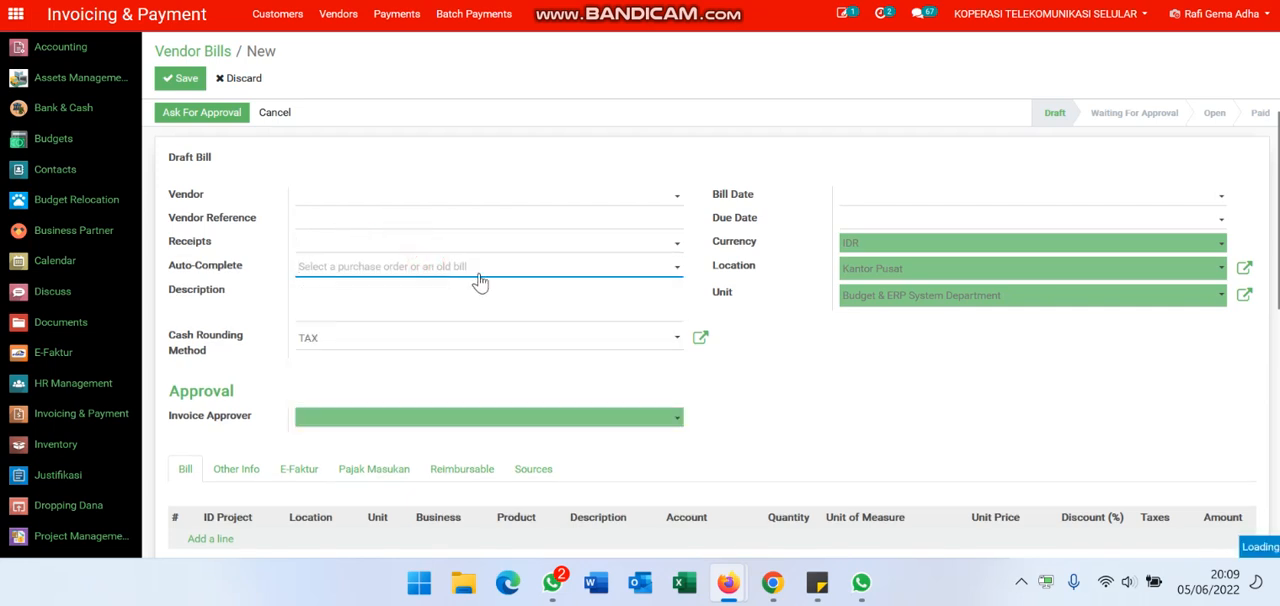
pyautogui.hotkey('ctrl', 'v')
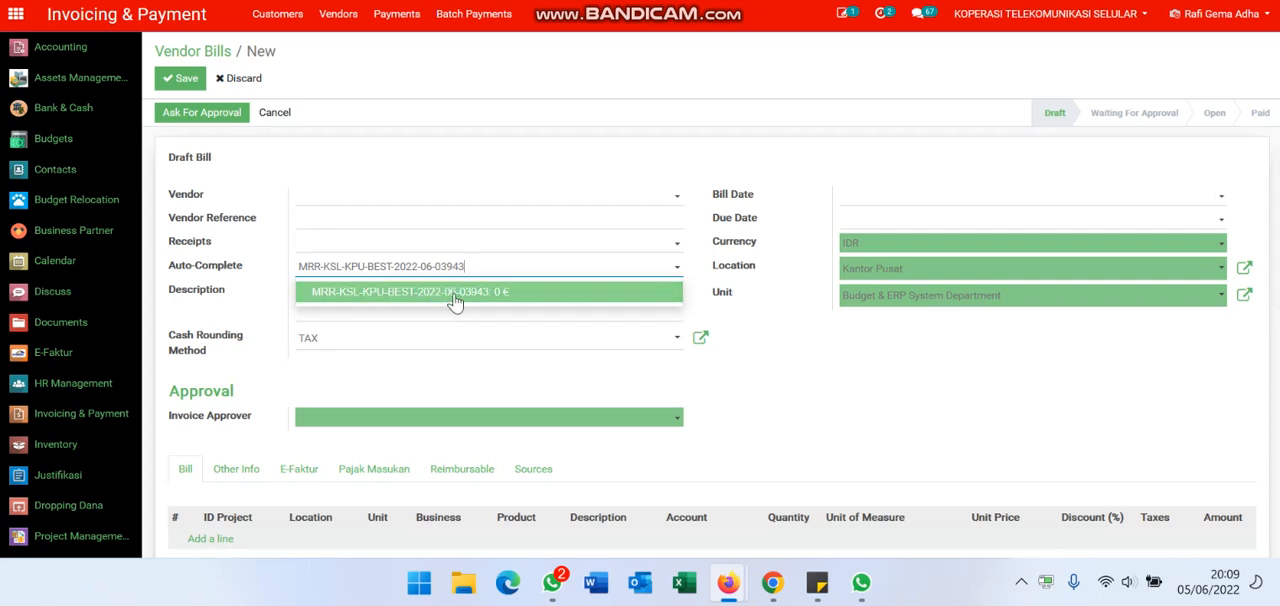
pyautogui.click(455, 292)
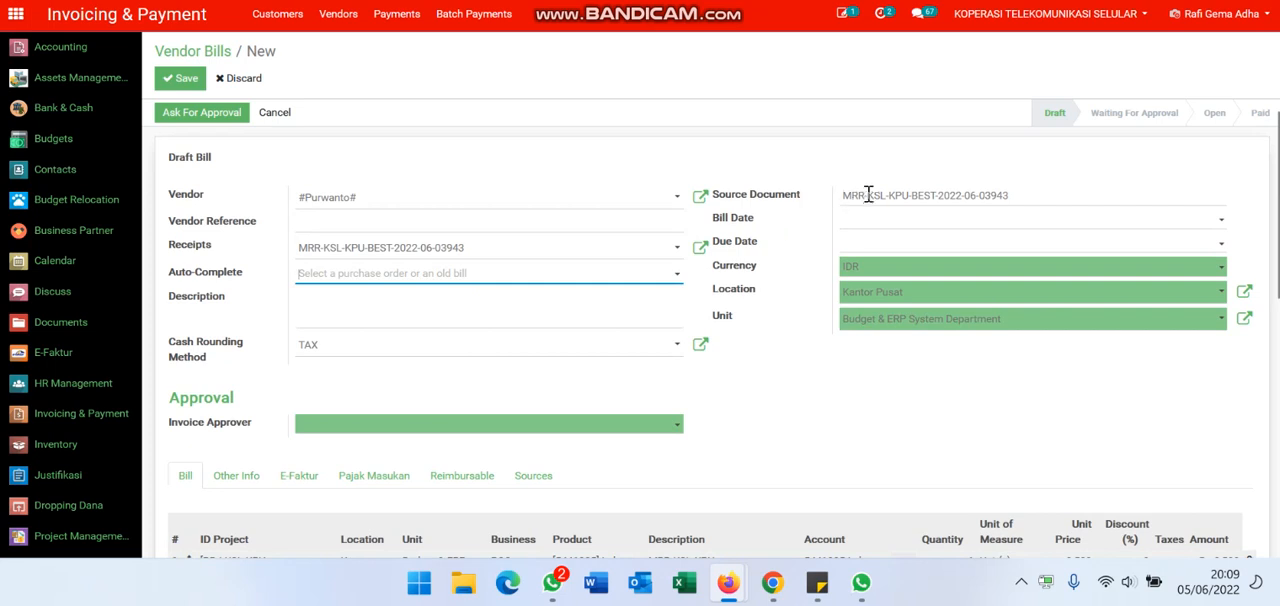
# Step: Set both the bill date and the due date to 05/June/2022
pyautogui.scroll(-3, 765, 300)
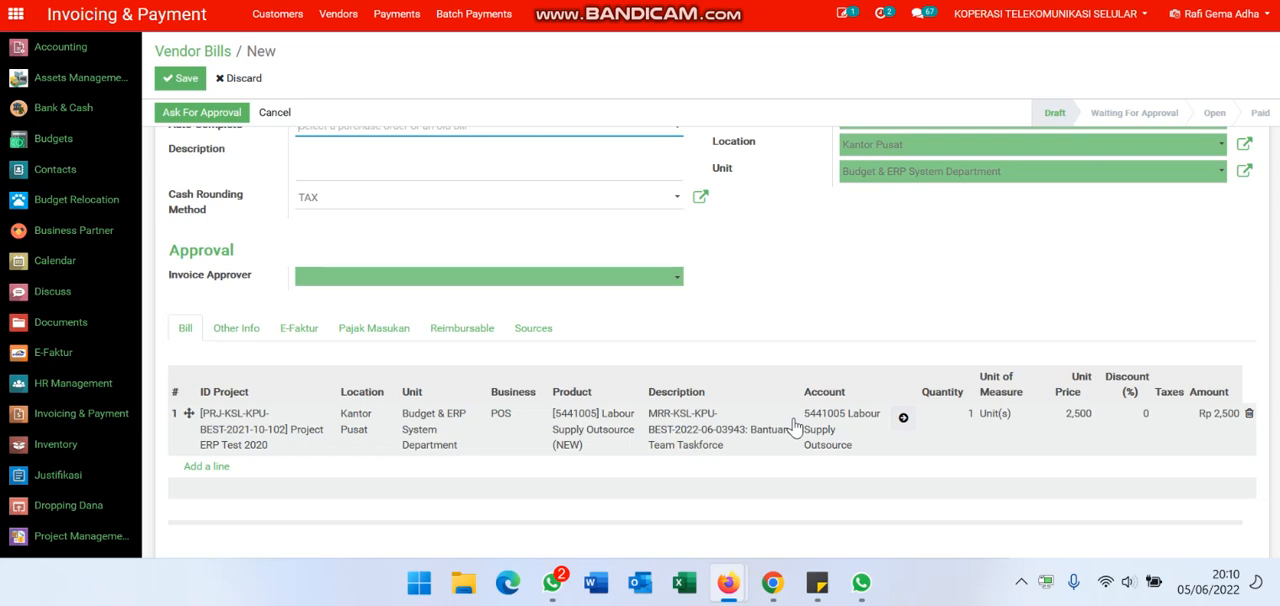
pyautogui.scroll(3, 782, 250)
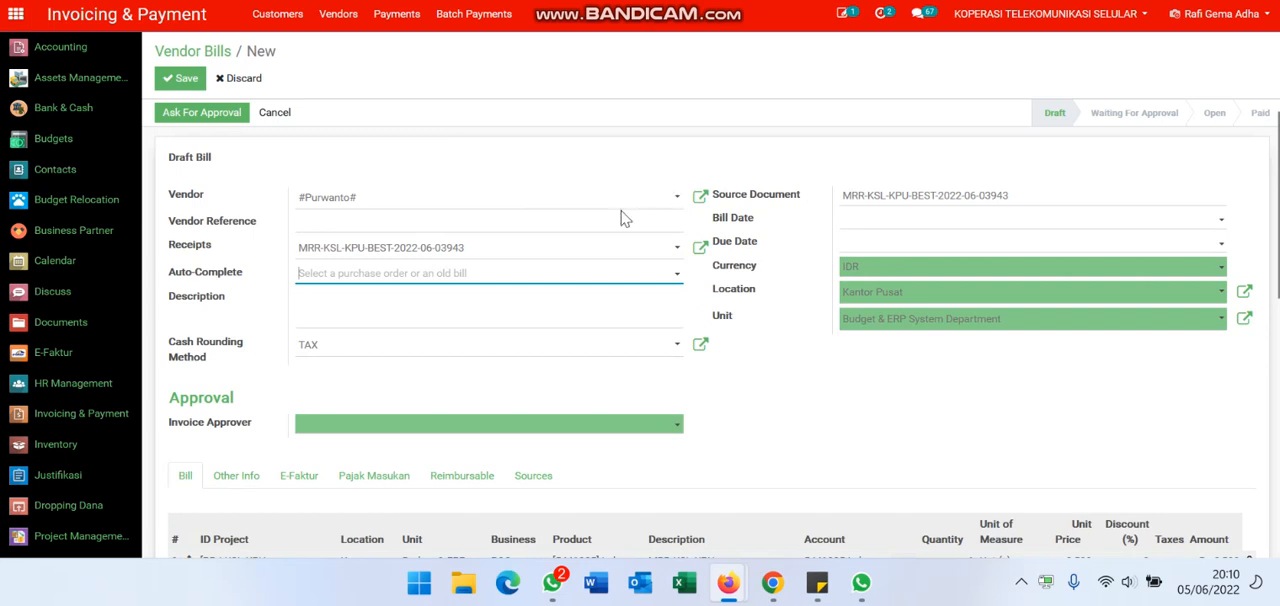
pyautogui.click(540, 223)
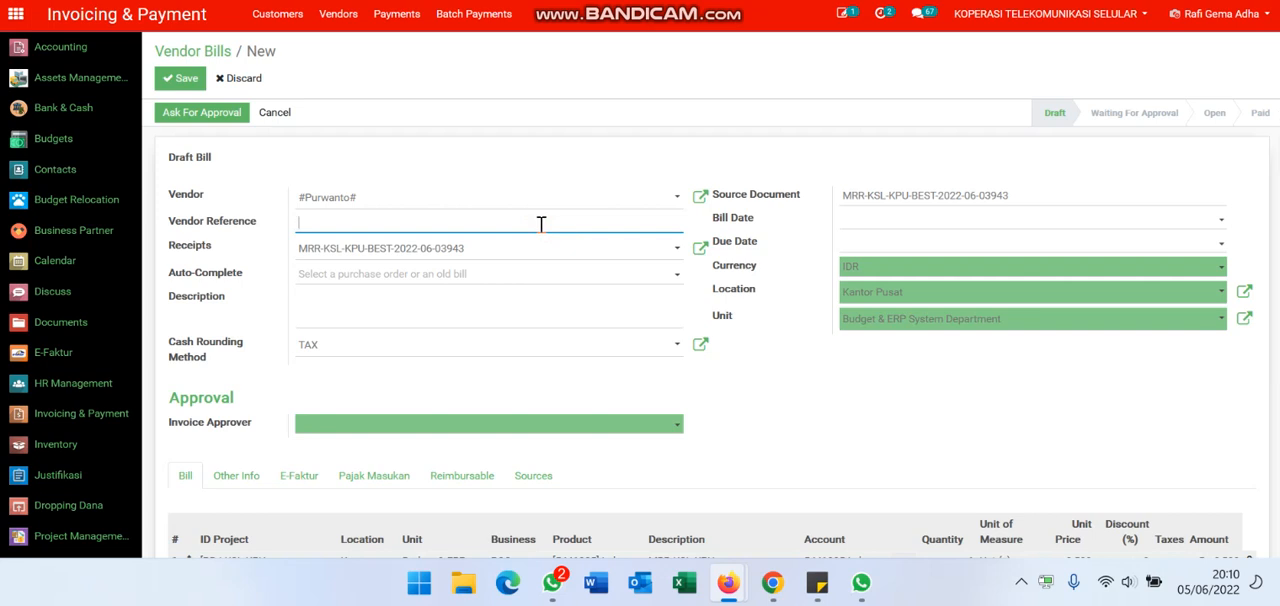
pyautogui.click(884, 222)
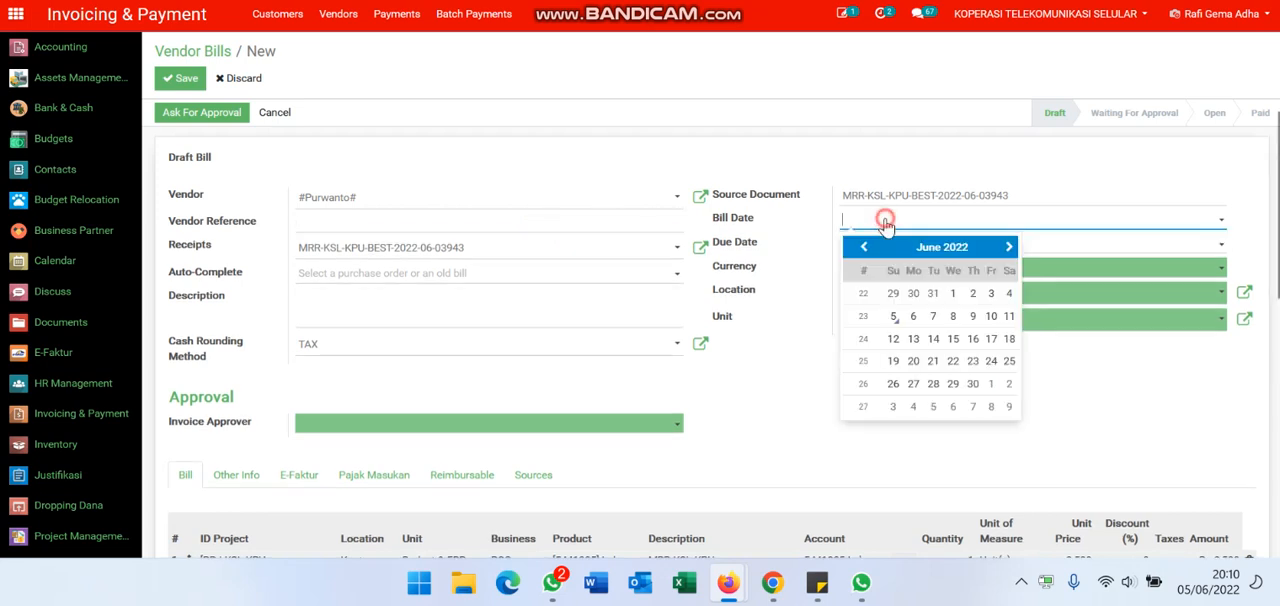
pyautogui.click(893, 316)
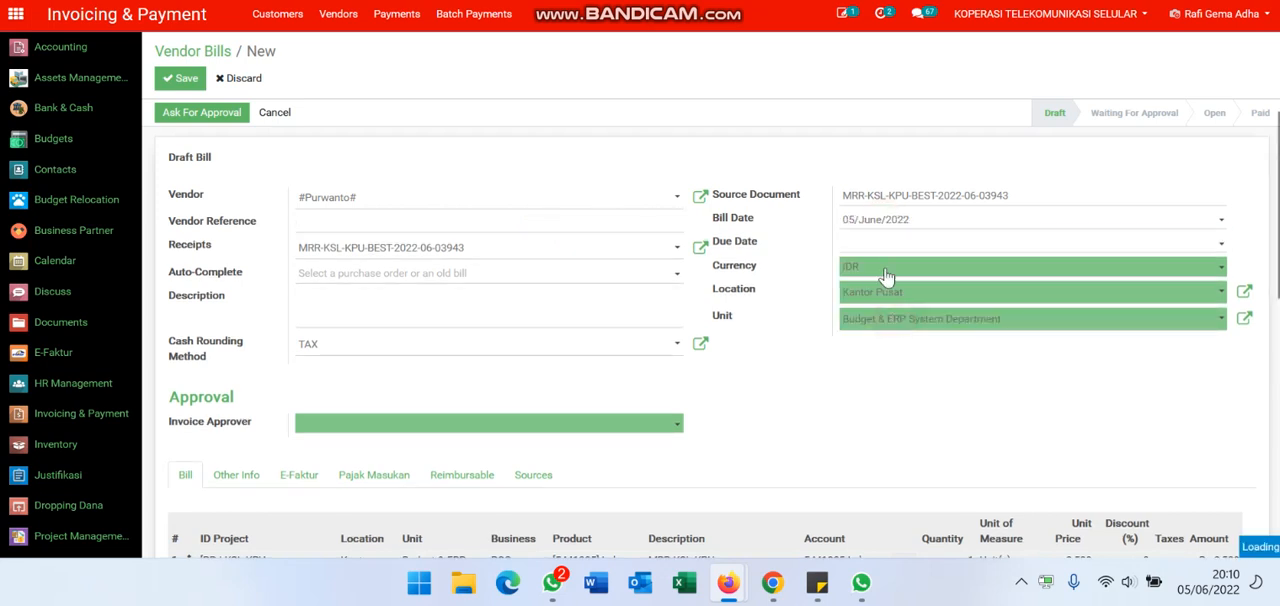
pyautogui.click(886, 244)
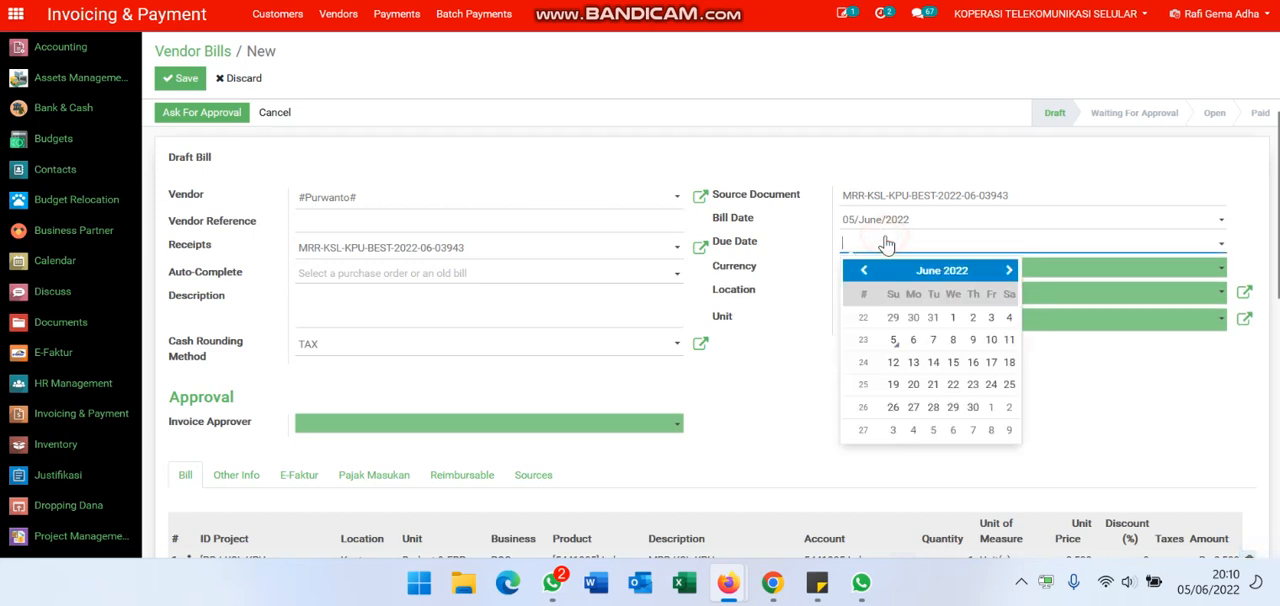
pyautogui.click(893, 341)
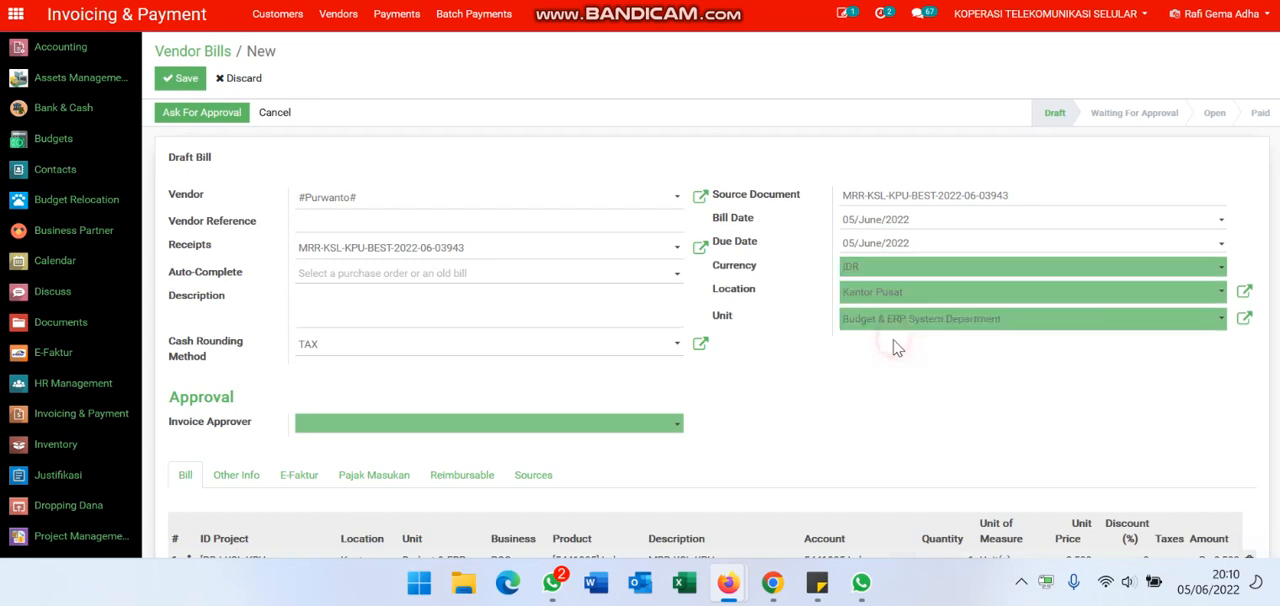
# Step: Search for the approver by first name and assign that employee as the bill's Invoice Approver
pyautogui.scroll(-1, 676, 387)
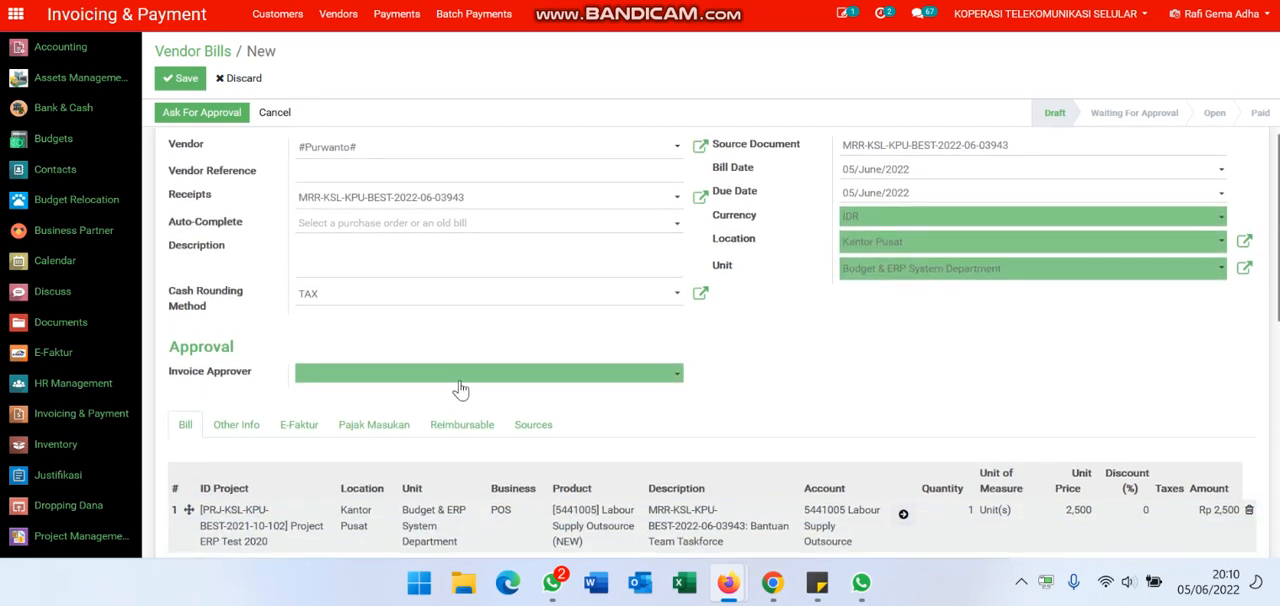
pyautogui.click(464, 383)
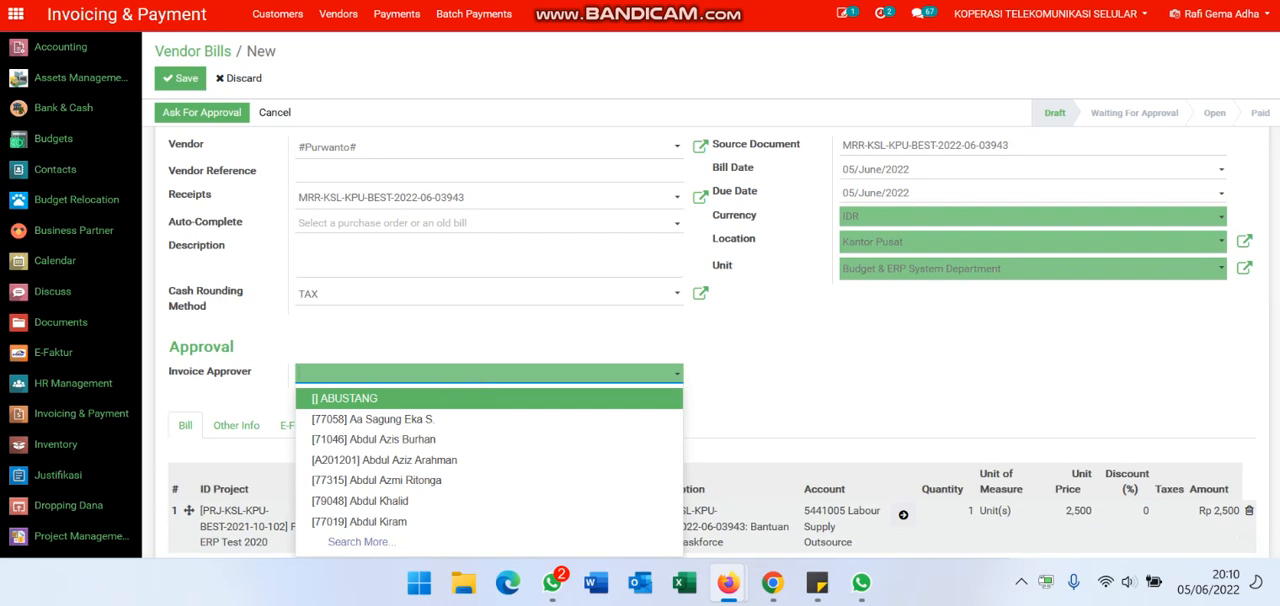
pyautogui.write('rafi')
pyautogui.press('Return')
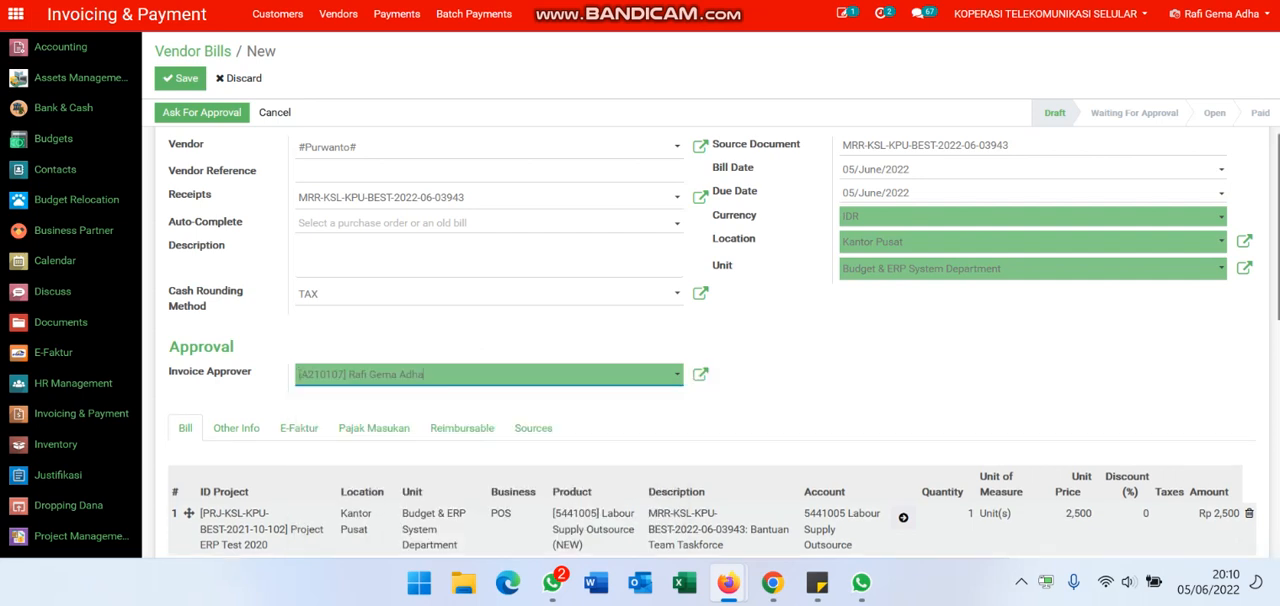
# Step: Change the account of the Labour Supply Outsource bill line to 2129999 Accrued Liabilities - Purchasing
pyautogui.scroll(-1, 690, 425)
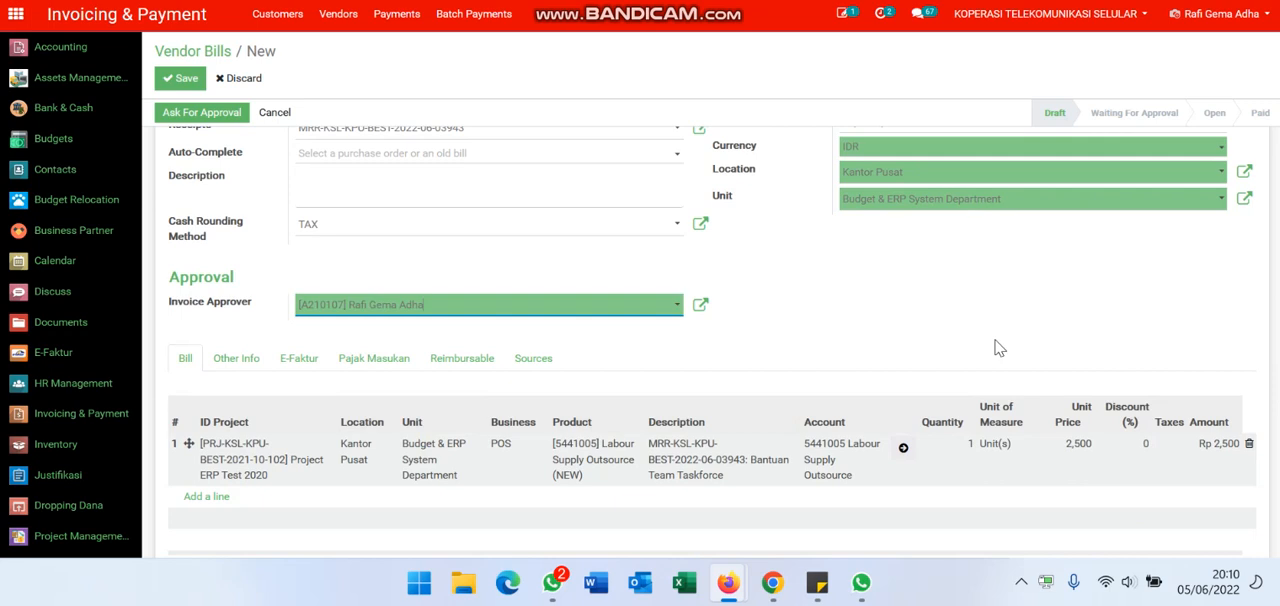
pyautogui.click(816, 468)
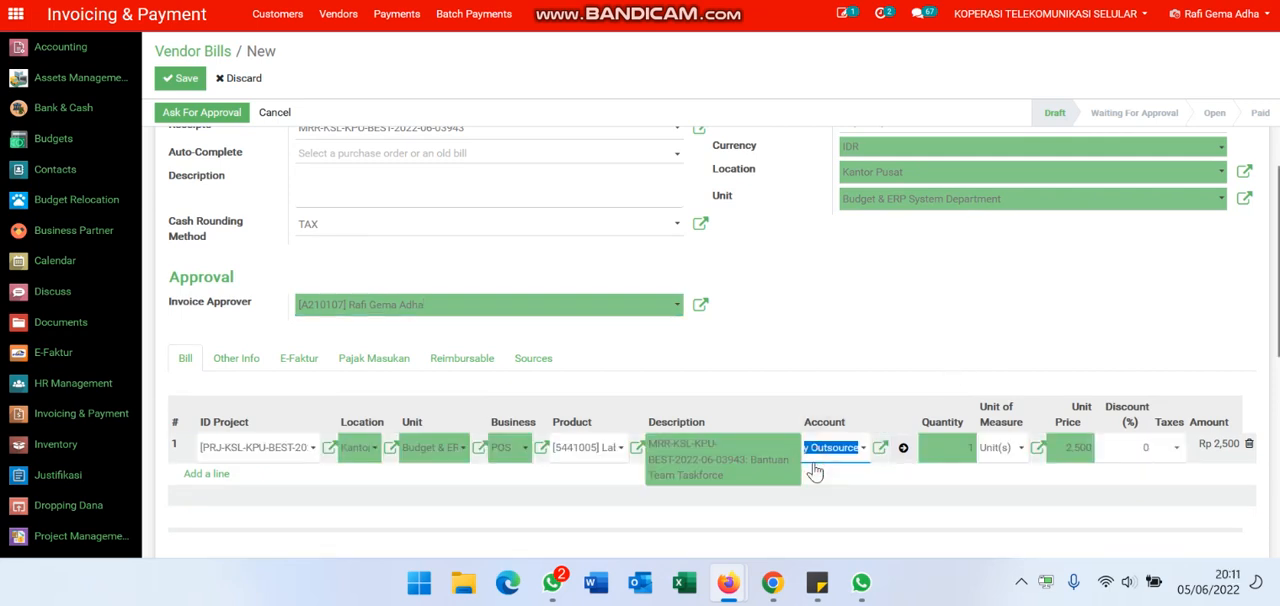
pyautogui.write('accrue')
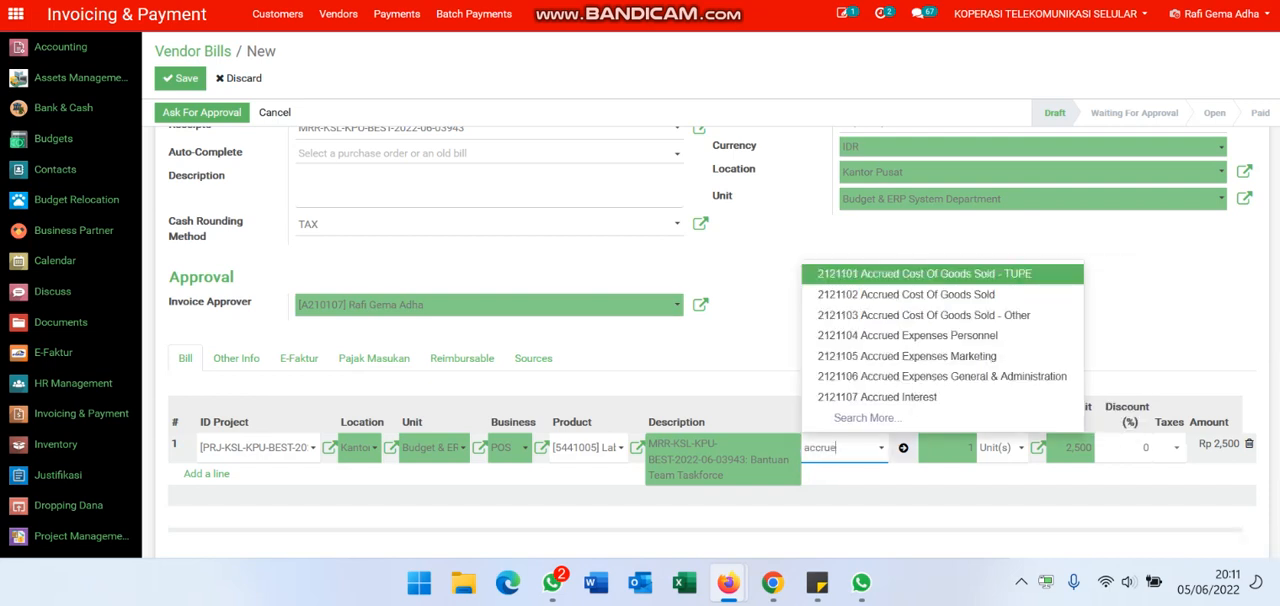
pyautogui.write('d li')
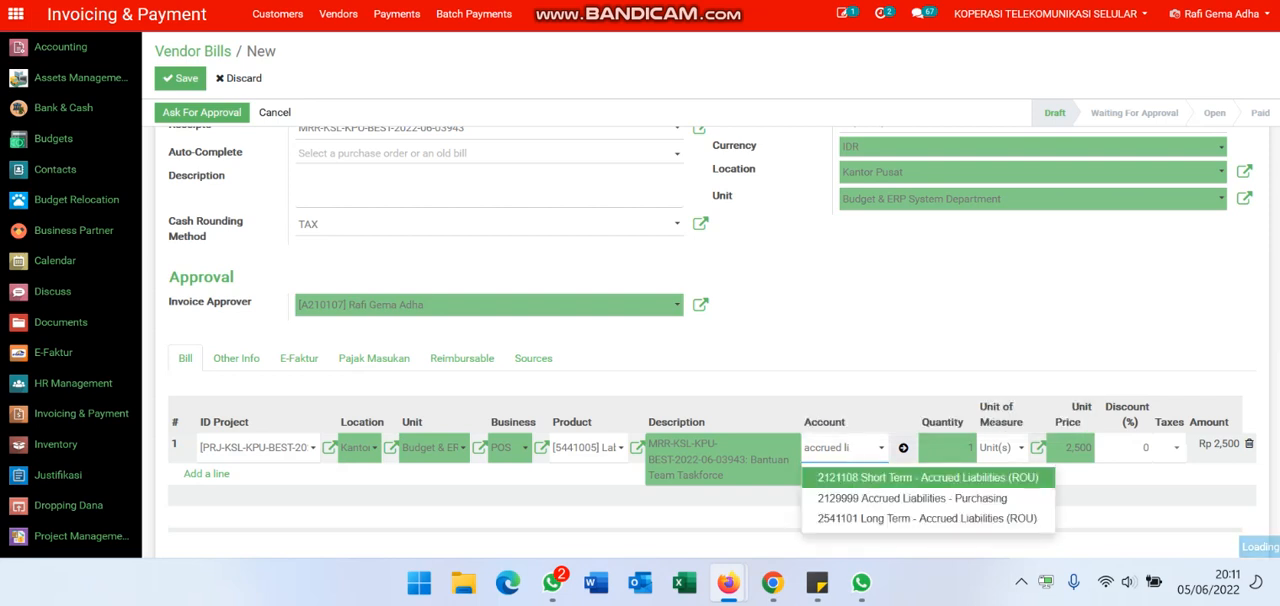
pyautogui.press('Down')
pyautogui.press('Return')
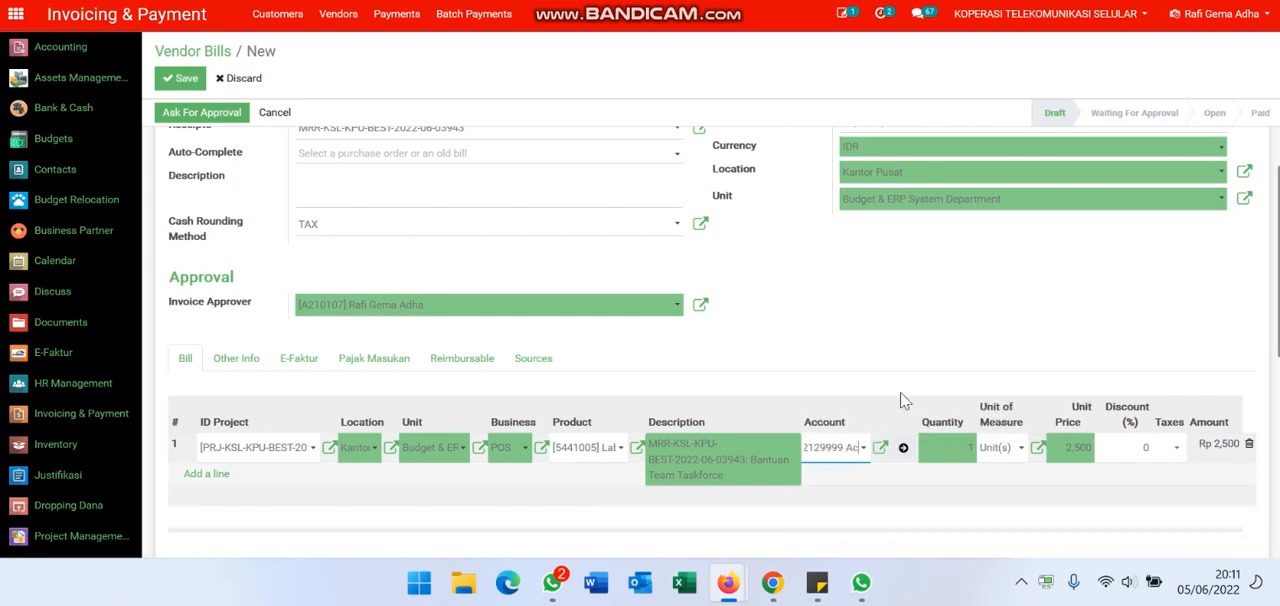
pyautogui.click(896, 318)
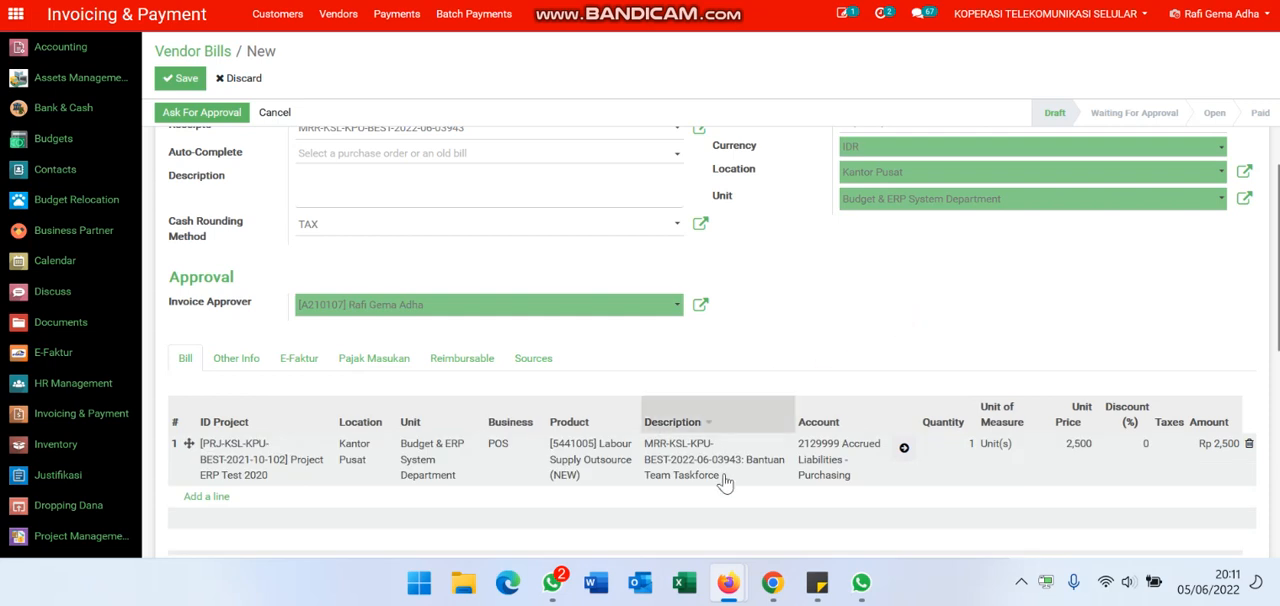
# Step: Review the bill's header, lines, other info, E-Faktur, Pajak Masukan, reimbursable and source details
pyautogui.scroll(1, 829, 333)
pyautogui.click(829, 332)
pyautogui.scroll(-2, 829, 332)
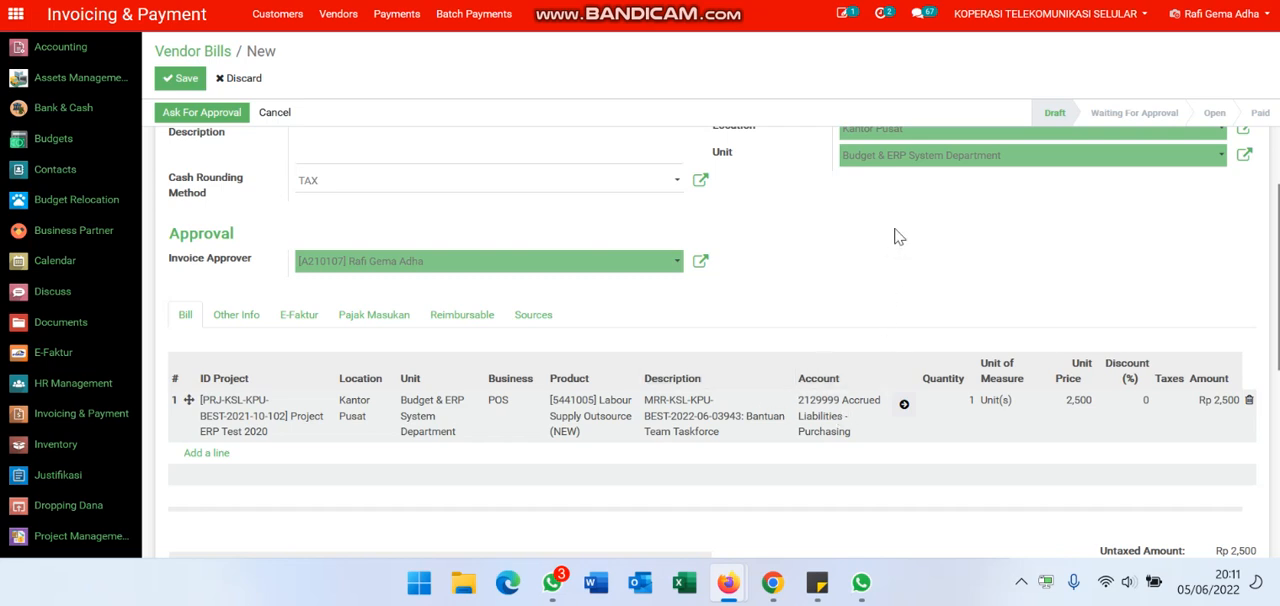
pyautogui.click(228, 321)
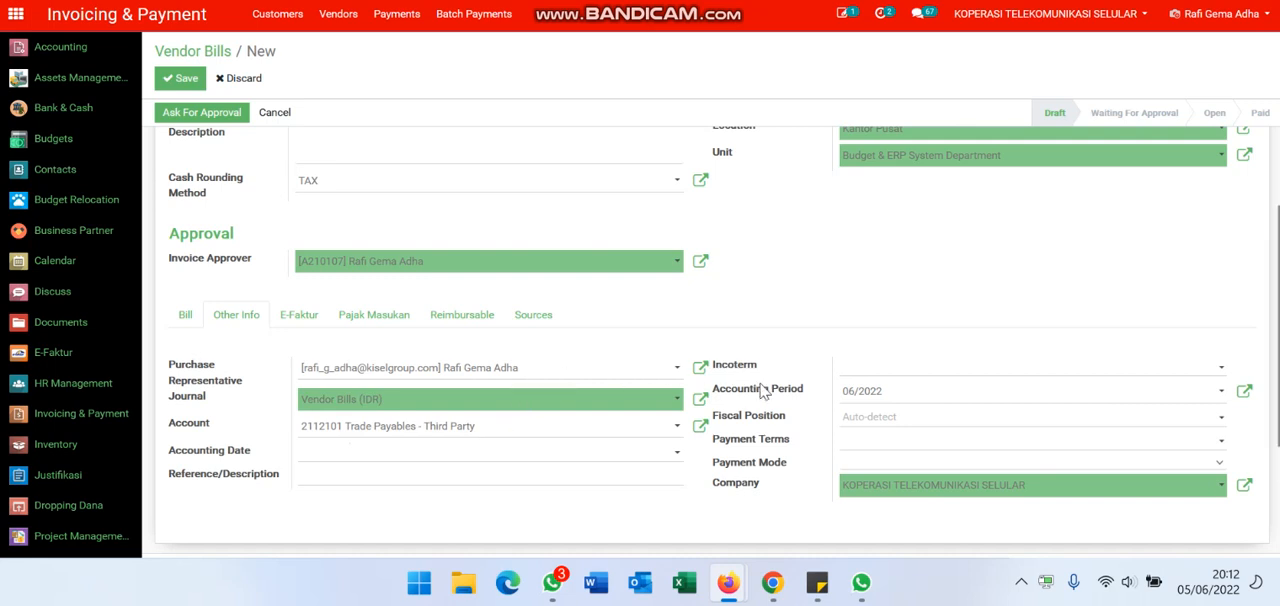
pyautogui.click(286, 317)
pyautogui.click(376, 318)
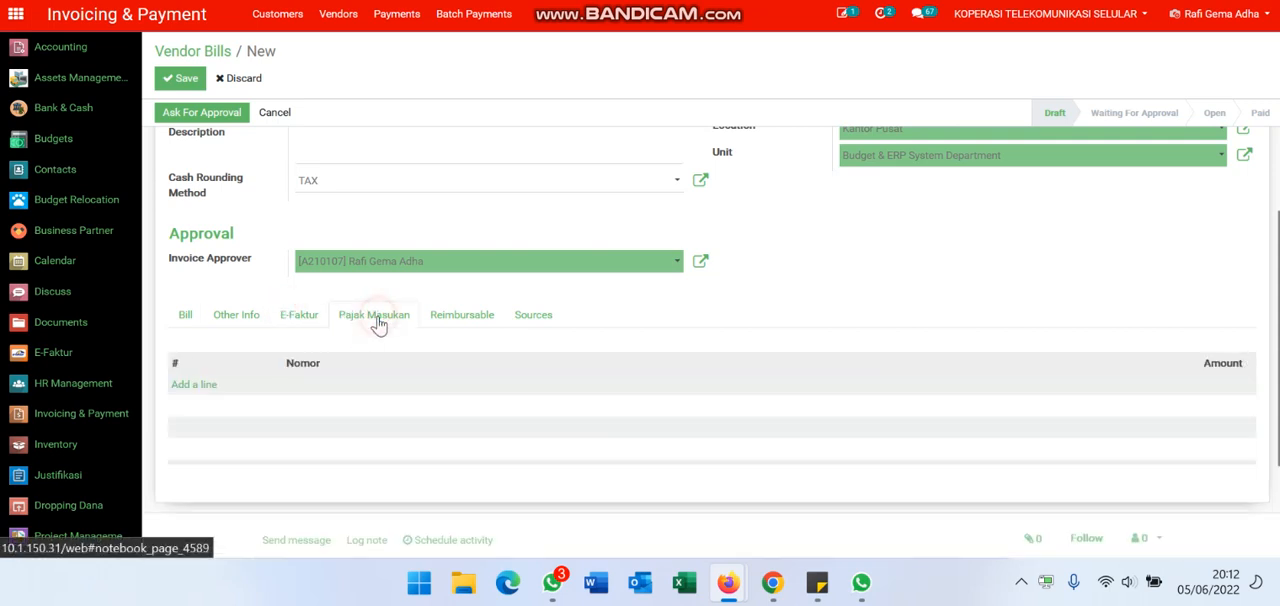
pyautogui.click(474, 318)
pyautogui.click(528, 320)
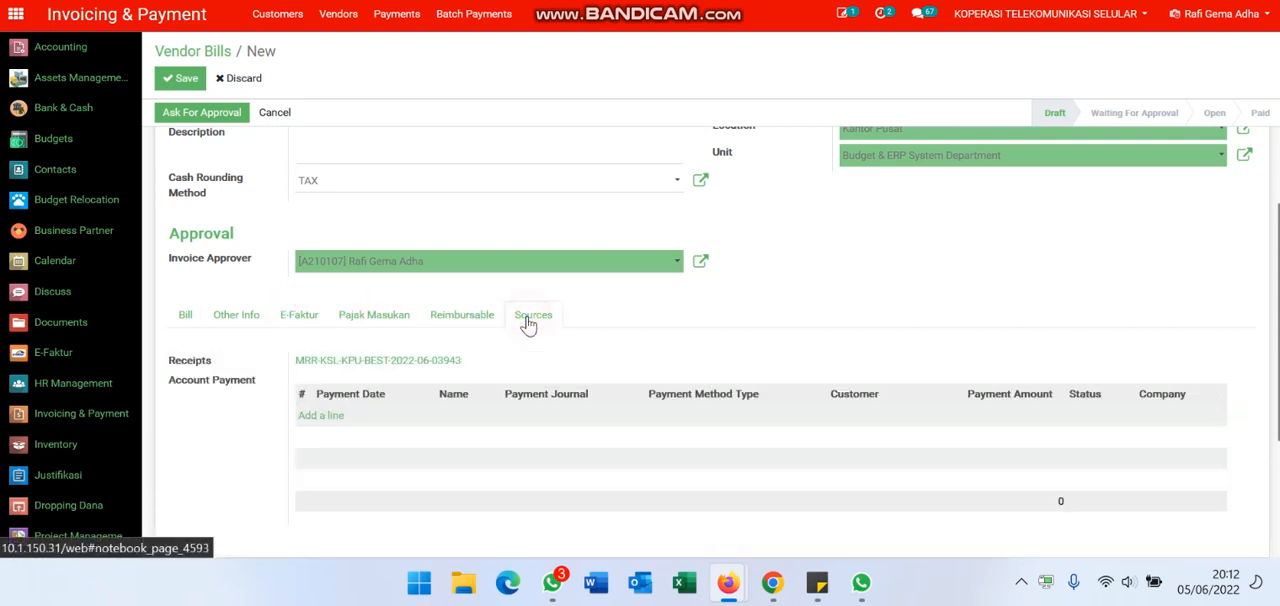
pyautogui.click(370, 318)
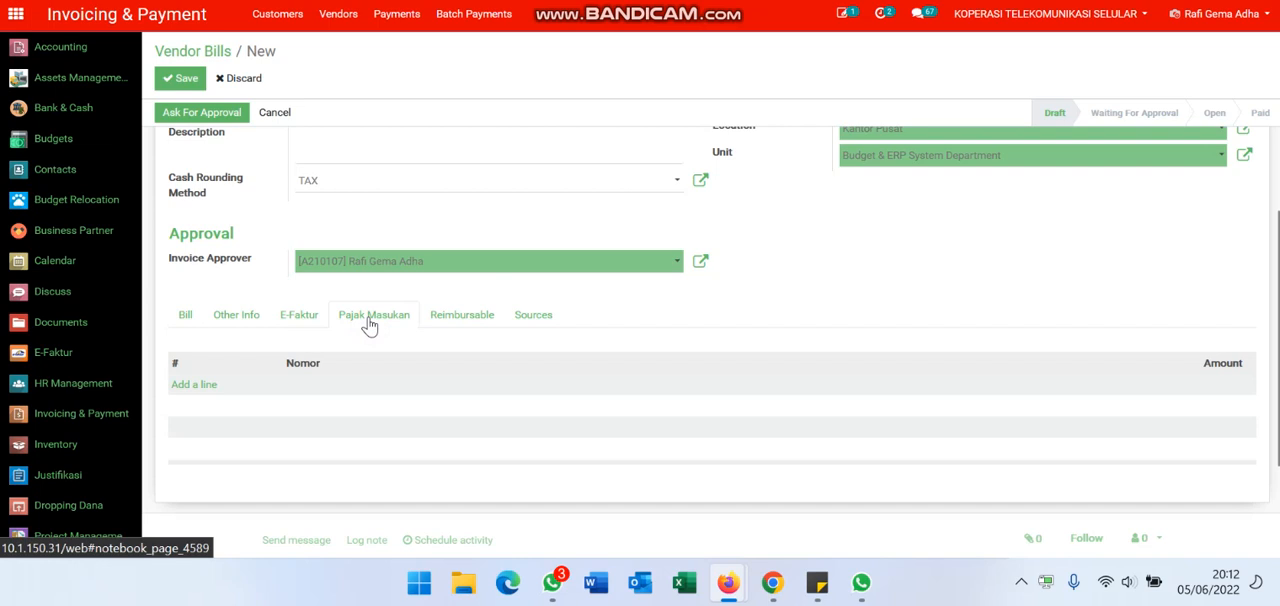
# Step: Return to the bill lines and save the draft vendor bill
pyautogui.click(185, 318)
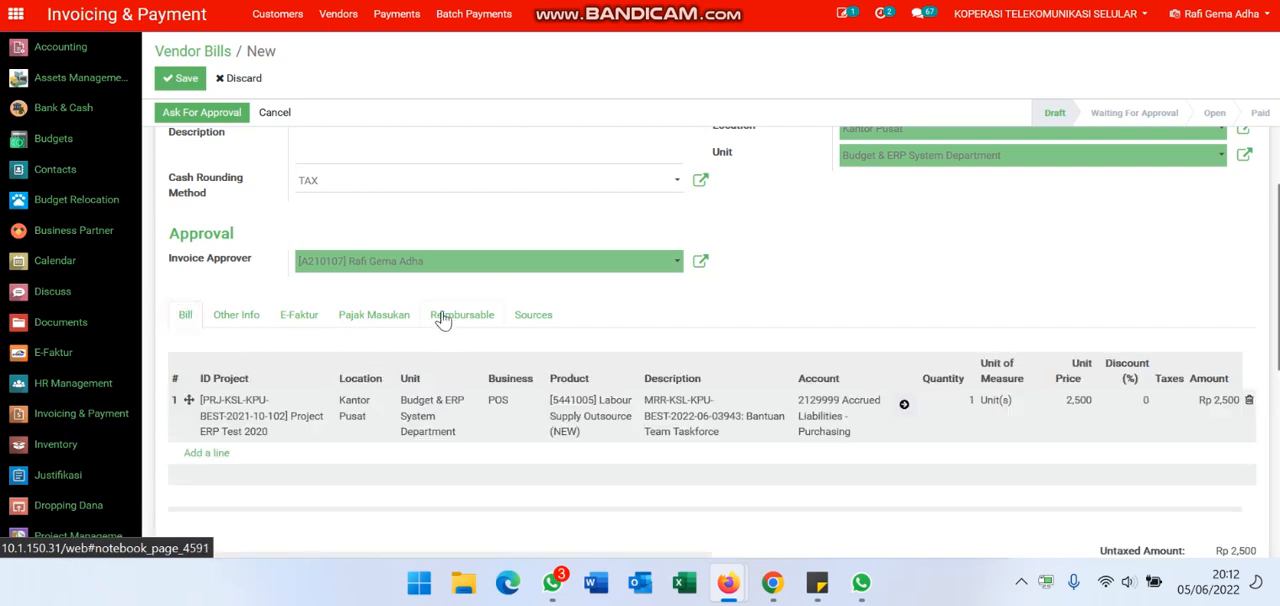
pyautogui.scroll(3, 443, 316)
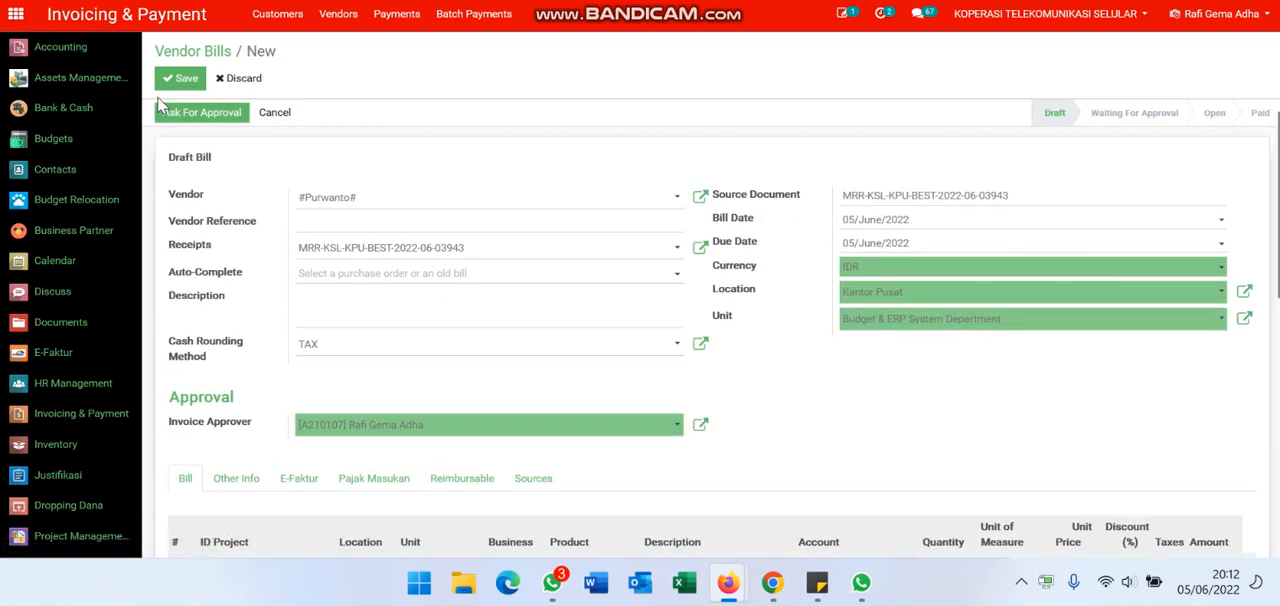
pyautogui.click(190, 79)
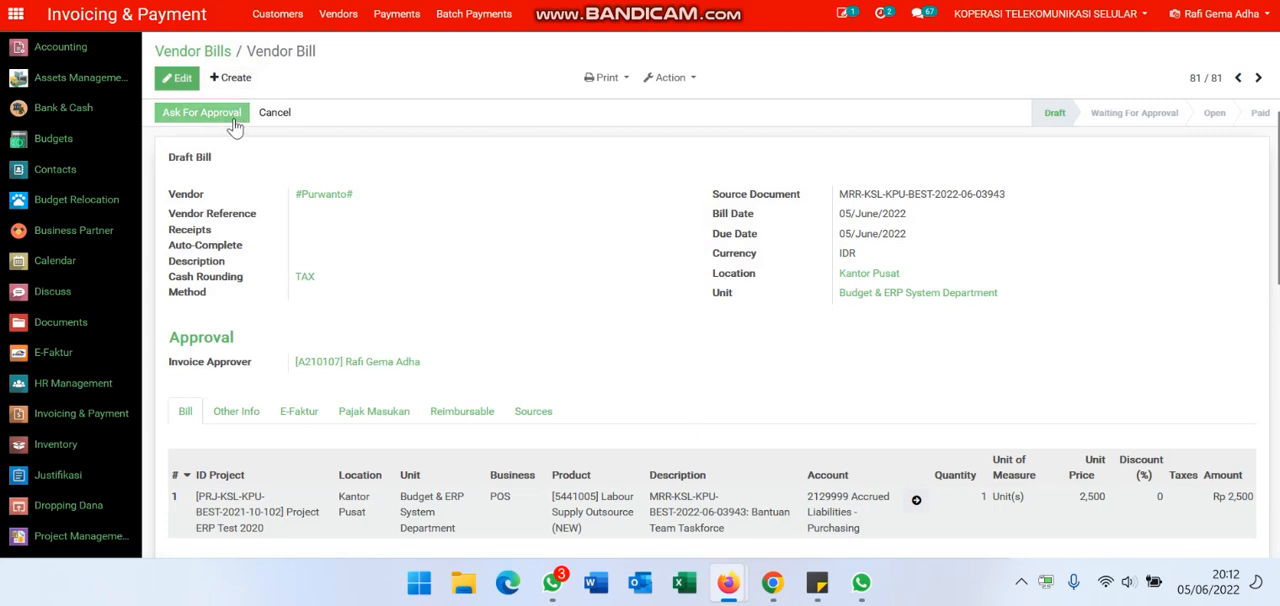
# Step: Submit the draft vendor bill for approval and confirm the invoice
pyautogui.click(201, 112)
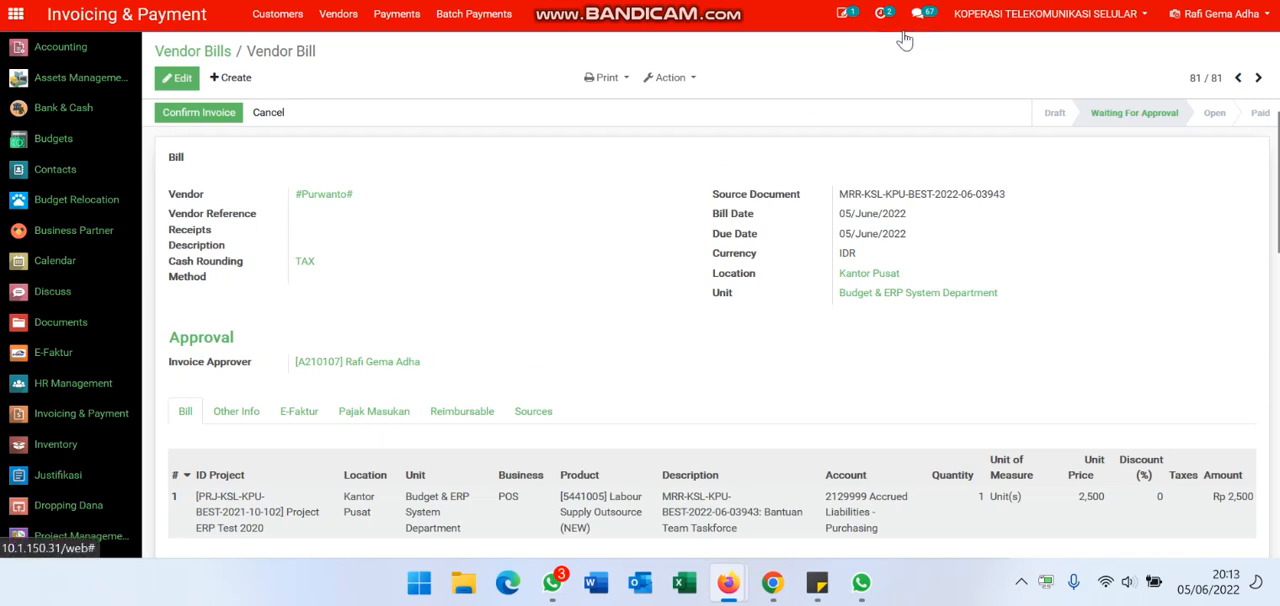
pyautogui.click(842, 35)
pyautogui.click(842, 30)
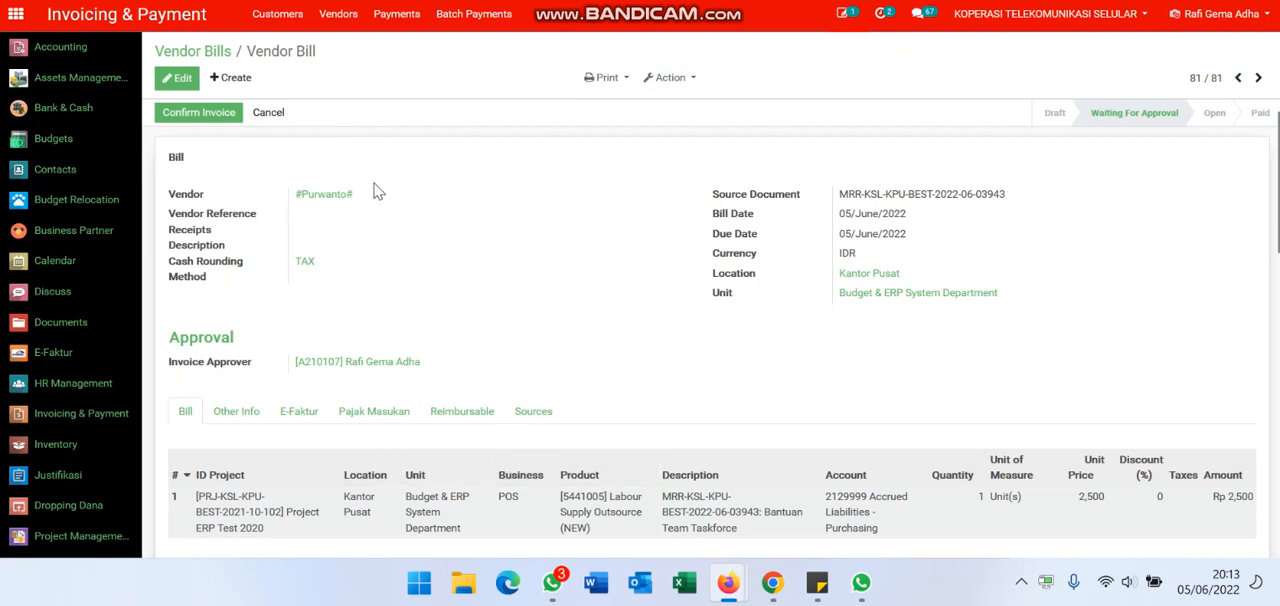
pyautogui.click(229, 116)
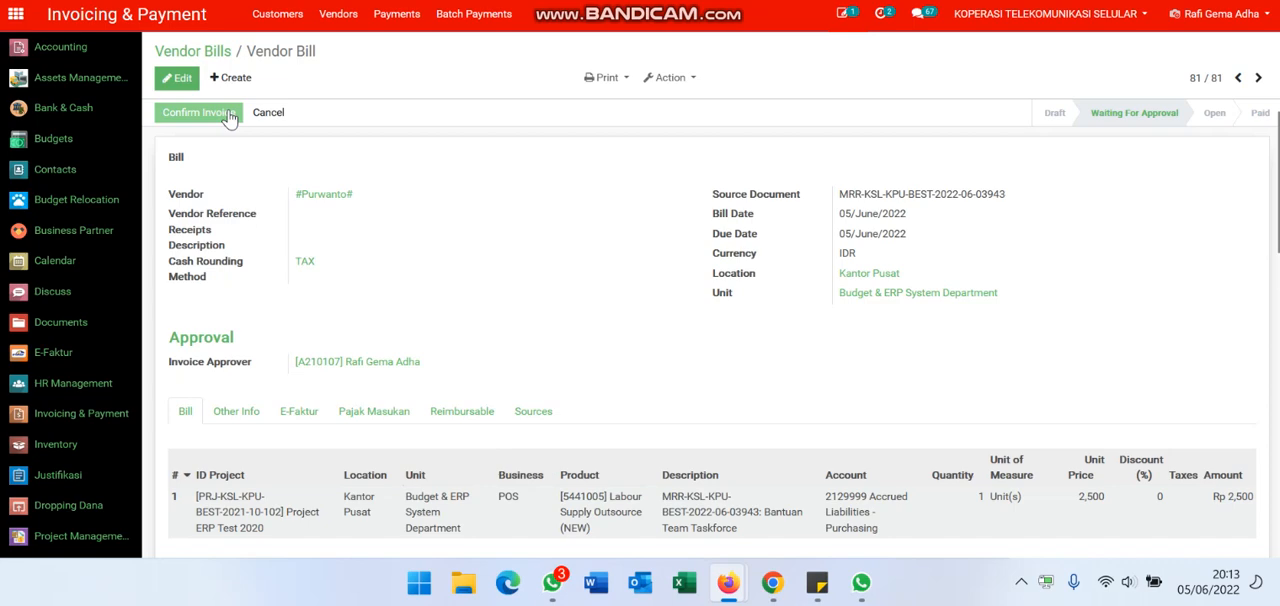
pyautogui.click(229, 116)
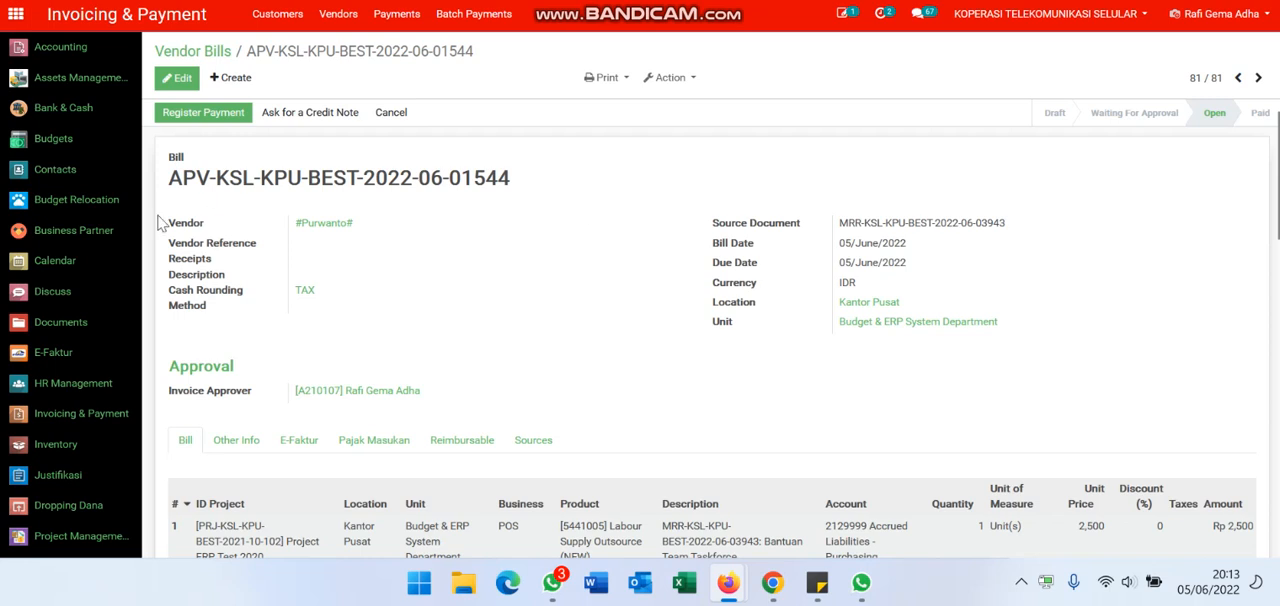
# Step: Examine the confirmed bill's number, lines and other info, including the items of its linked journal entry, and return to the bill
pyautogui.click(177, 108)
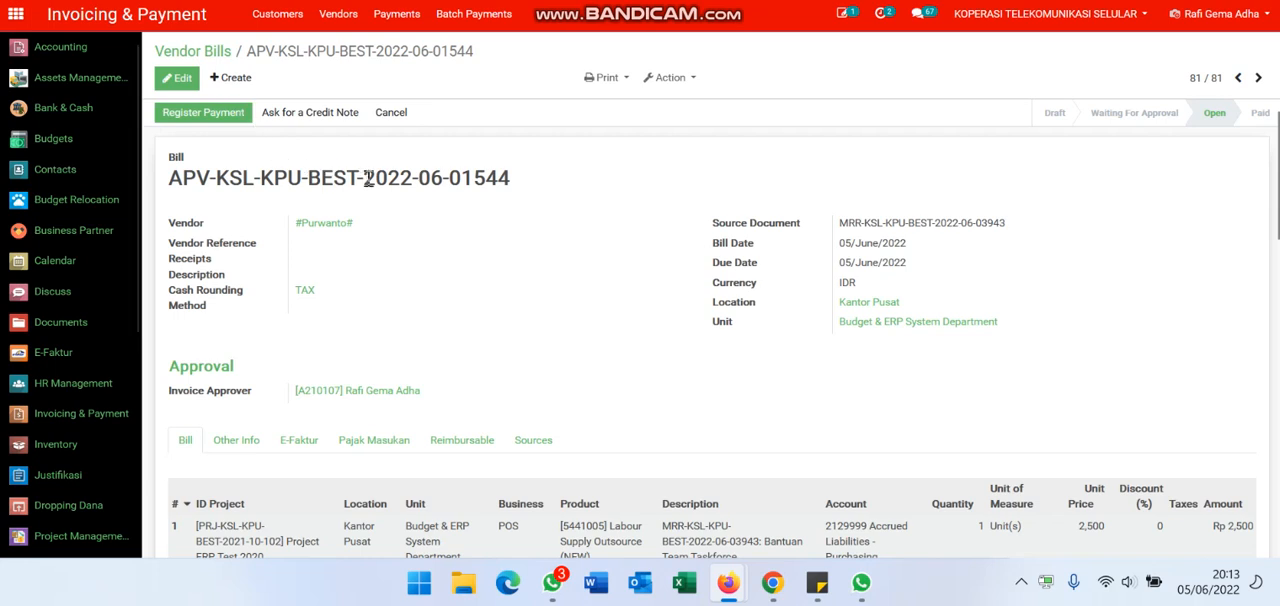
pyautogui.tripleClick(507, 182)
pyautogui.click(580, 178)
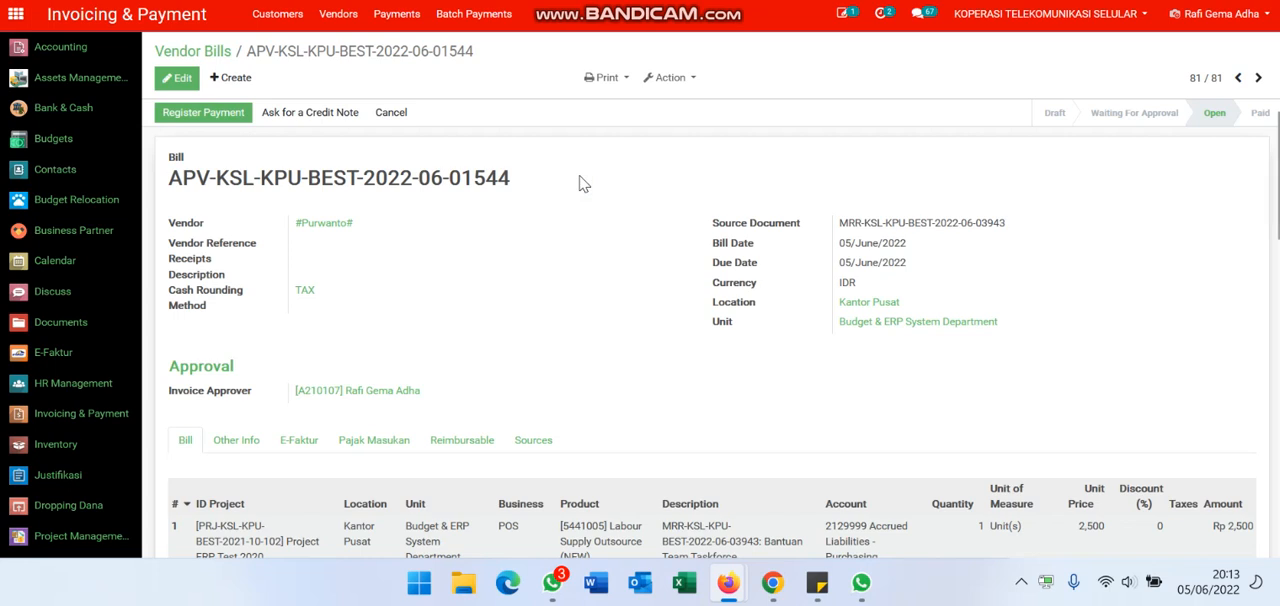
pyautogui.scroll(-1, 583, 183)
pyautogui.scroll(1, 583, 183)
pyautogui.click(251, 441)
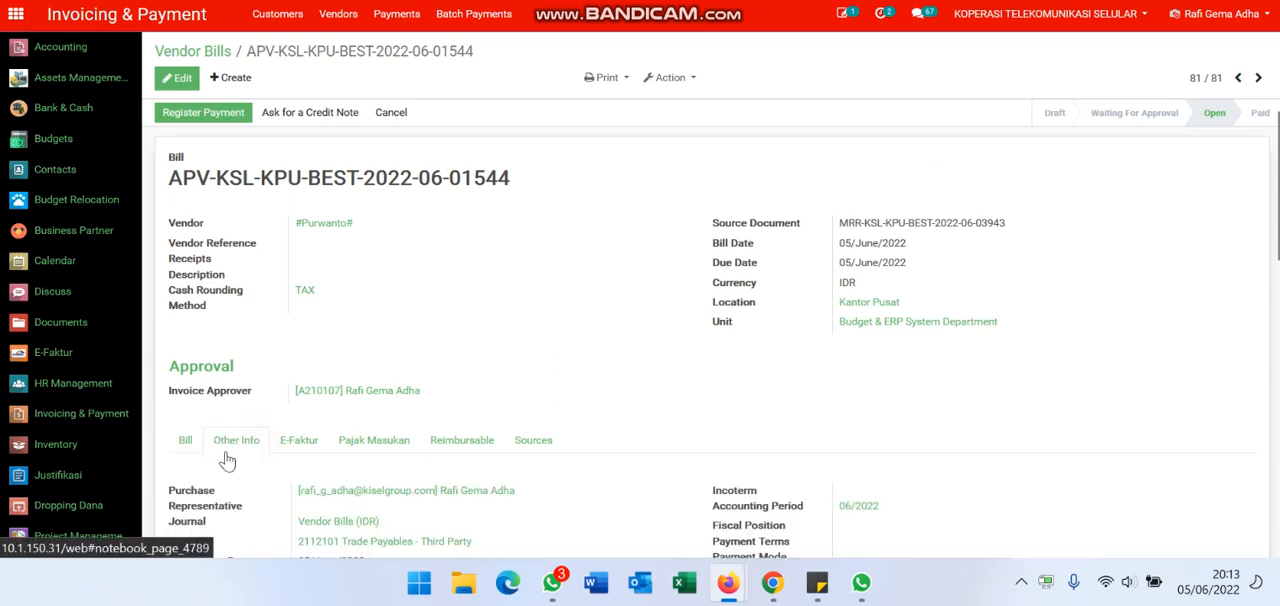
pyautogui.scroll(-2, 675, 392)
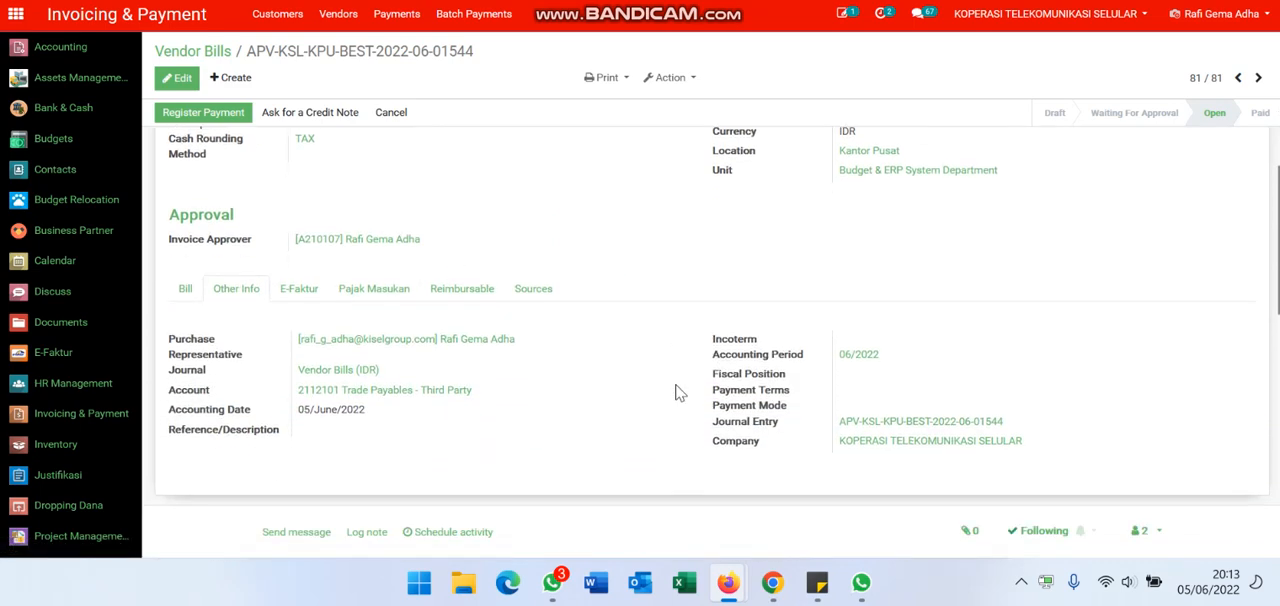
pyautogui.click(896, 428)
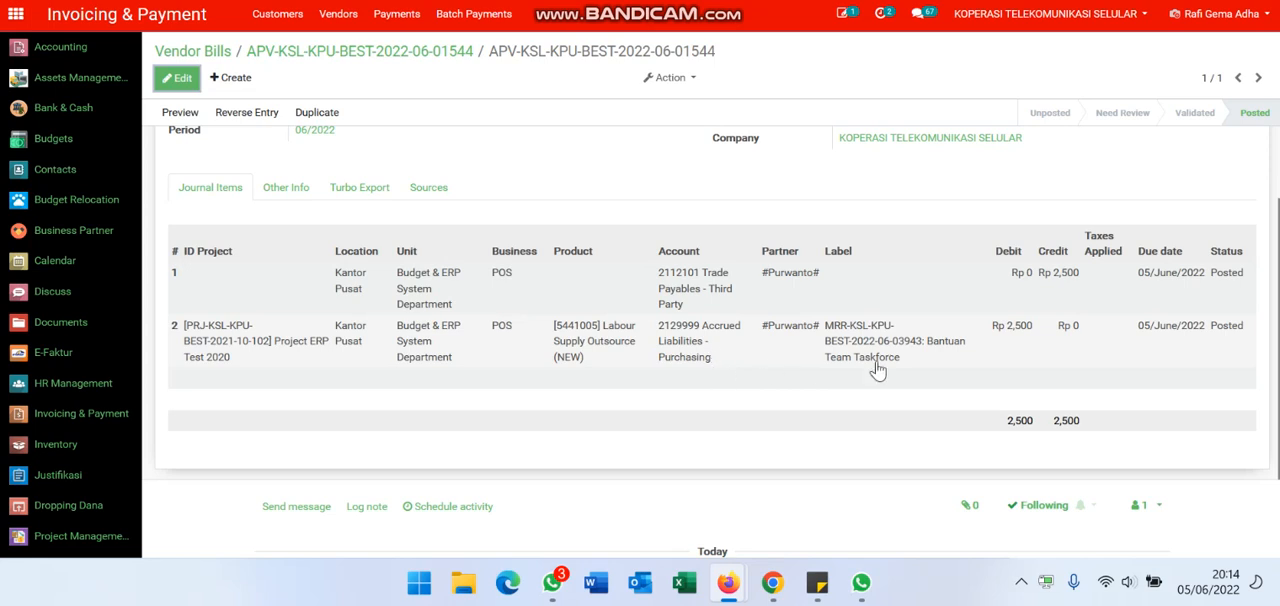
pyautogui.scroll(3, 655, 288)
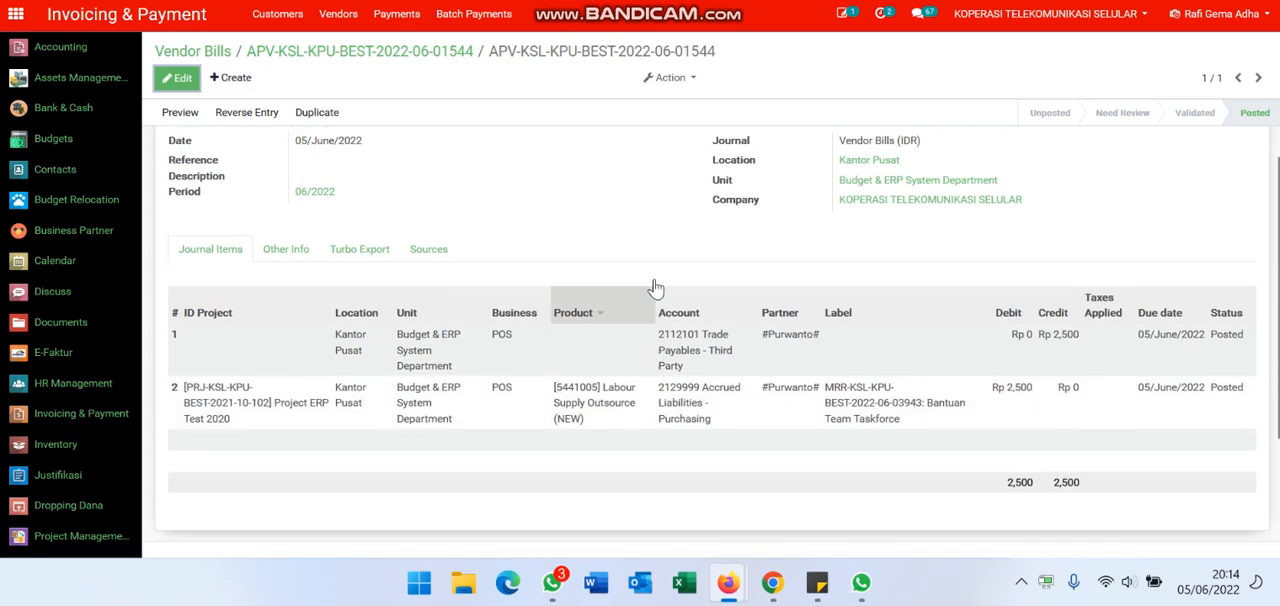
pyautogui.click(458, 56)
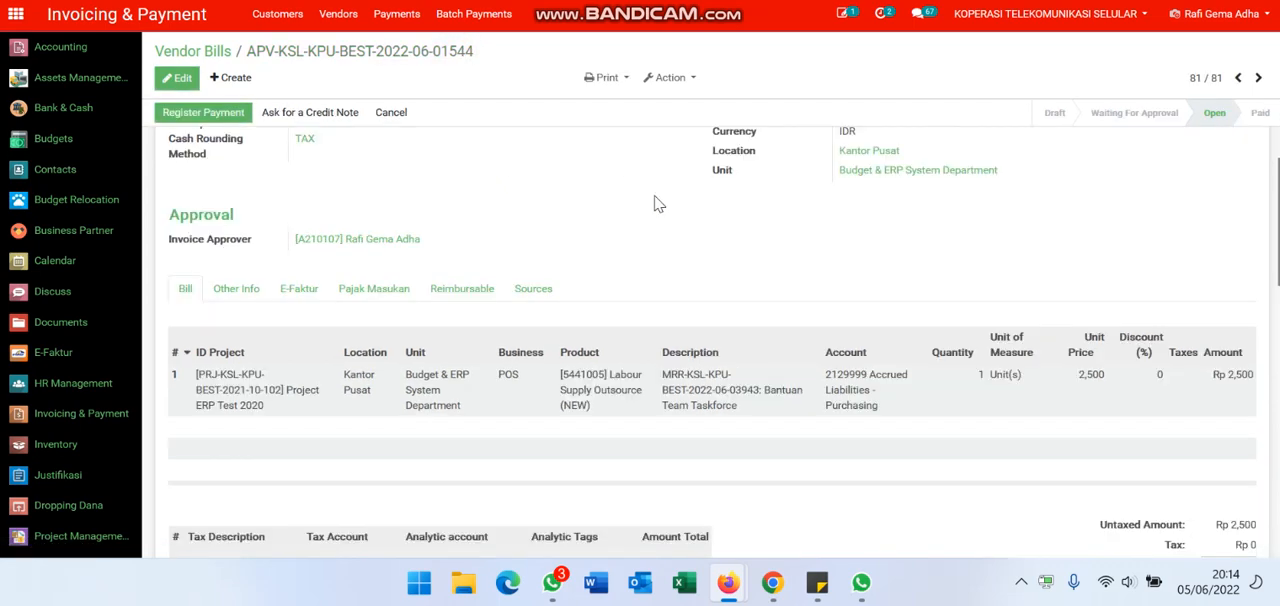
pyautogui.scroll(3, 655, 204)
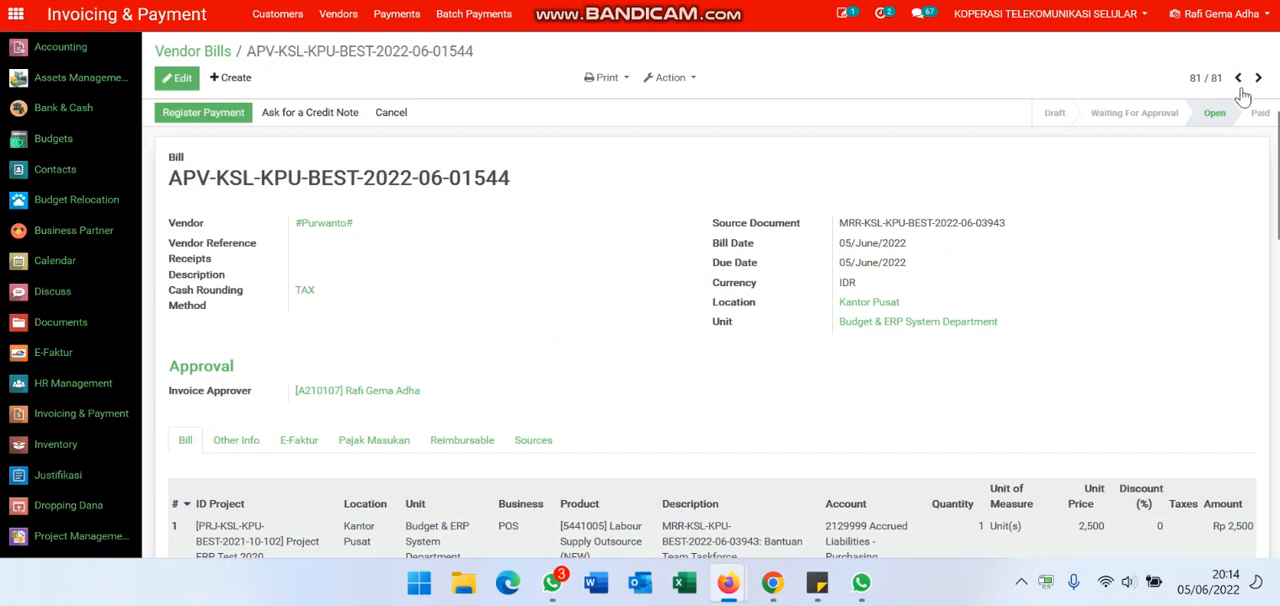
# Step: Start registering a payment for the bill and set its Payment Journal to the Aladin (IDR) bank journal
pyautogui.click(188, 114)
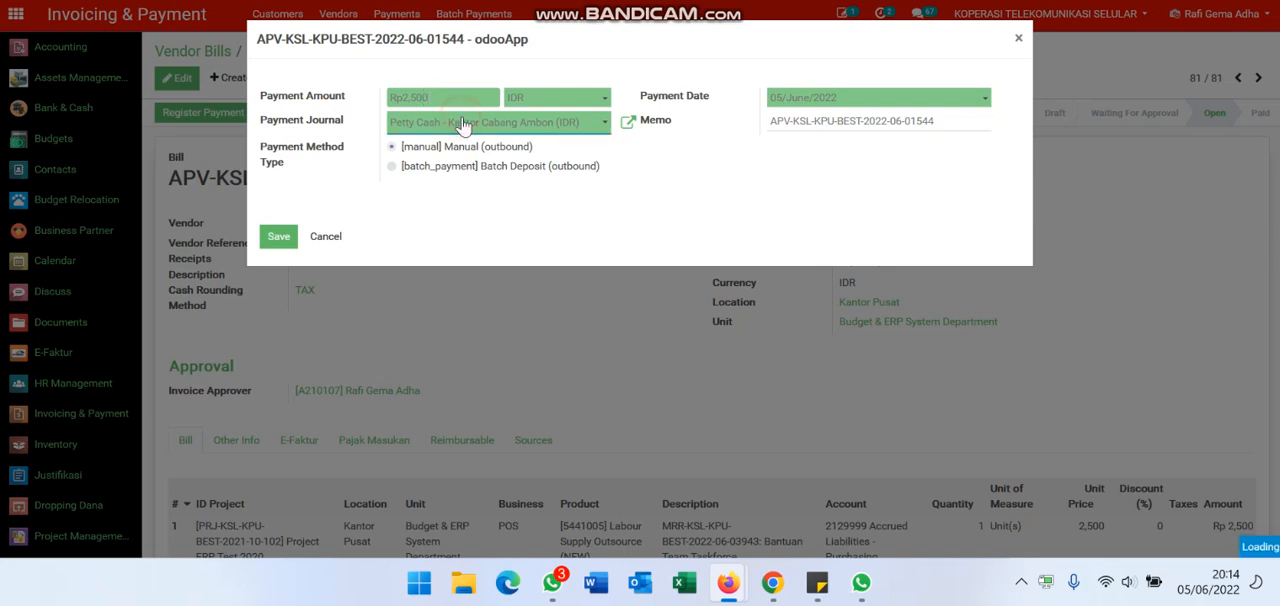
pyautogui.click(461, 123)
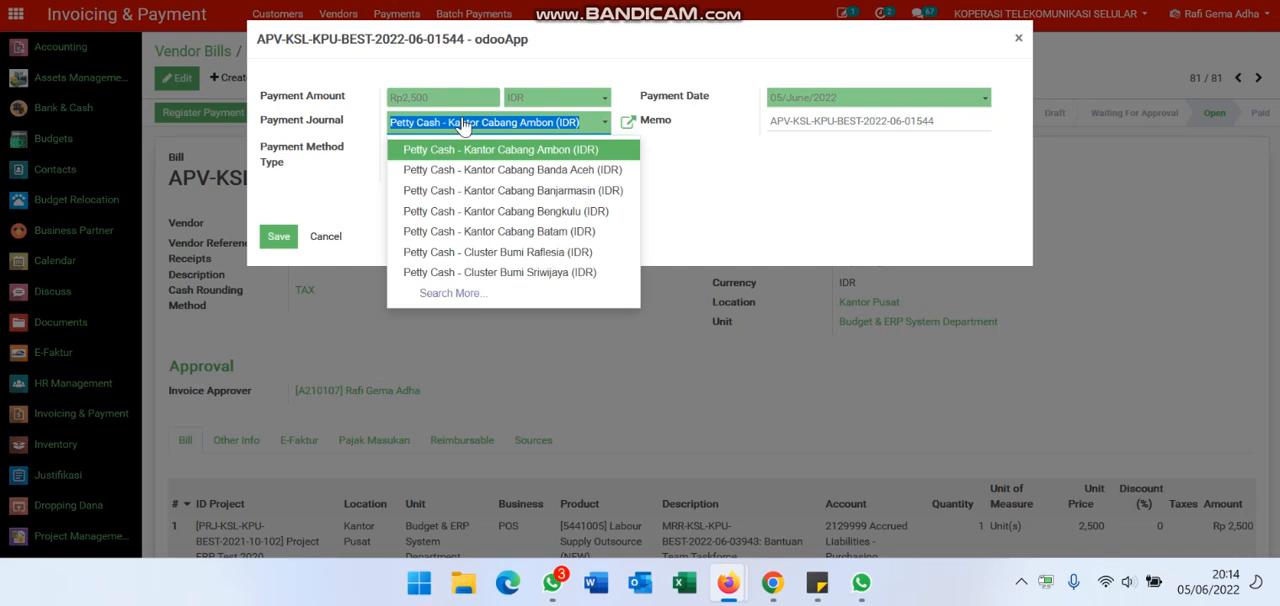
pyautogui.write('bni')
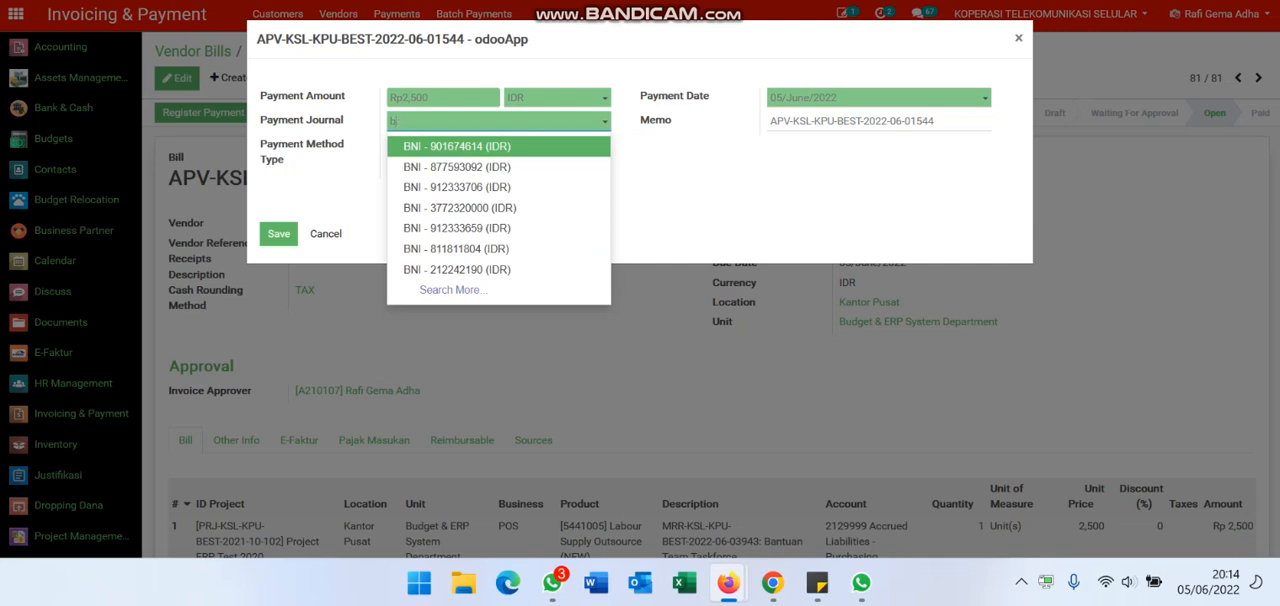
pyautogui.press('BackSpace')
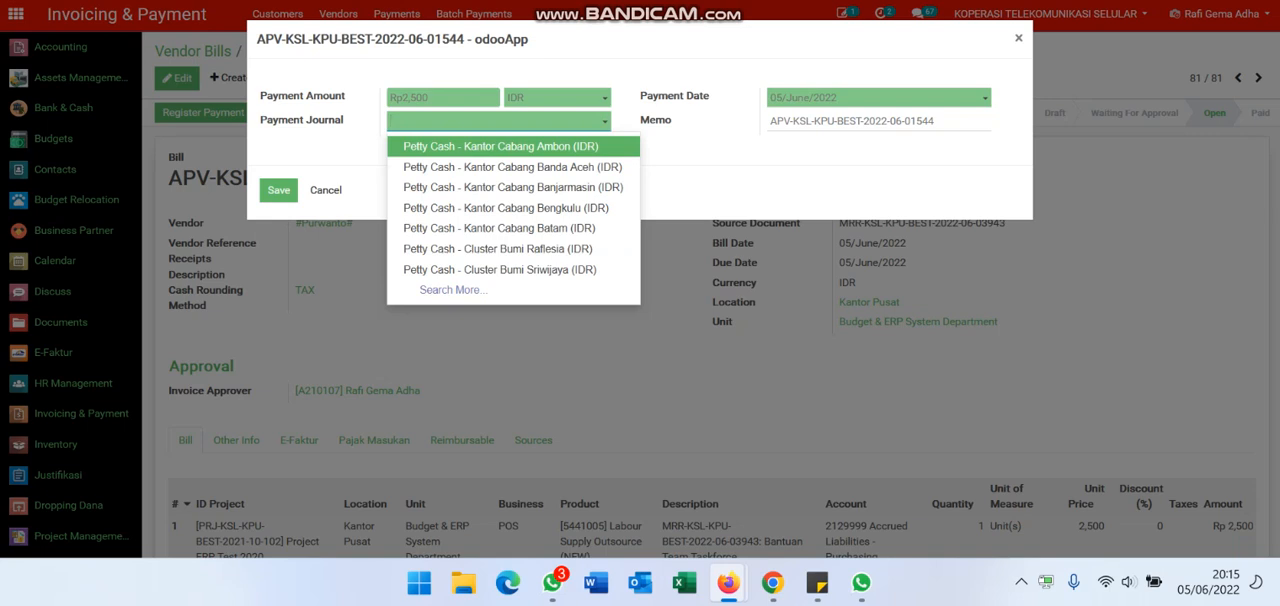
pyautogui.write('alad')
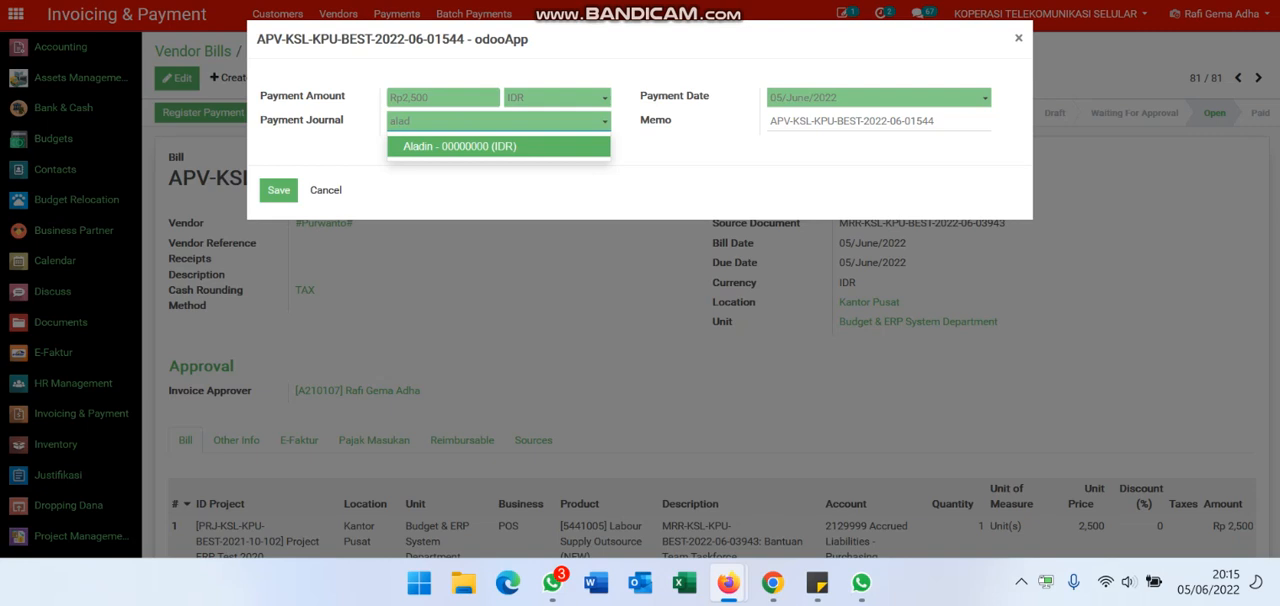
pyautogui.press('Return')
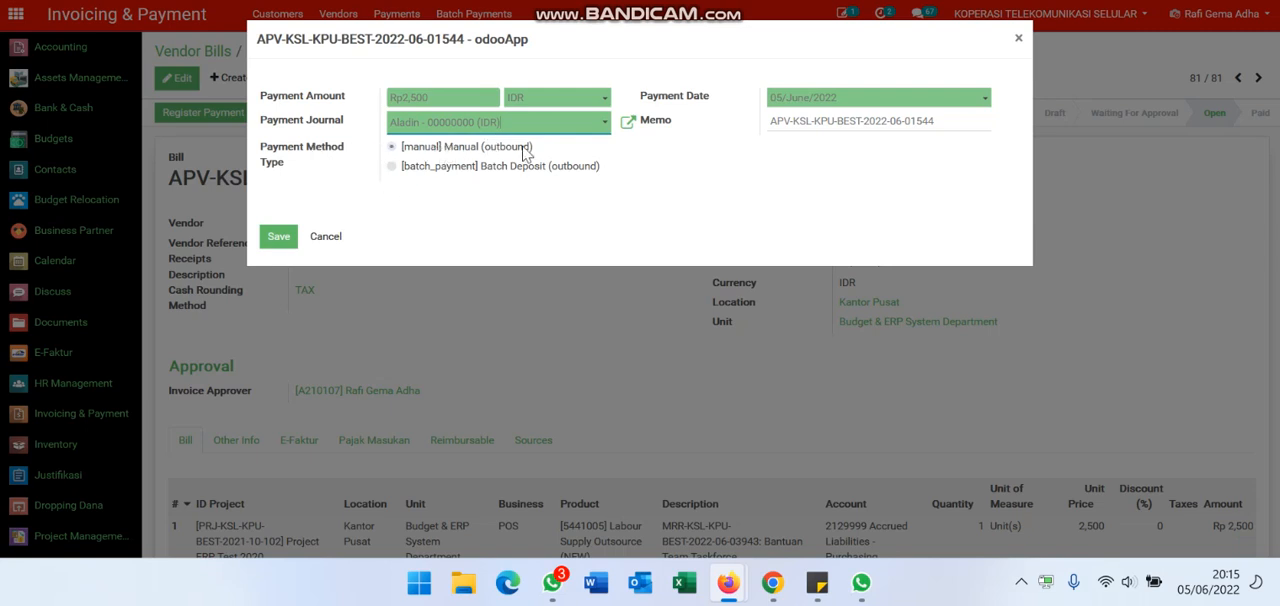
# Step: Set the Payment Date to 10/June/2022 and save the payment registration
pyautogui.click(816, 104)
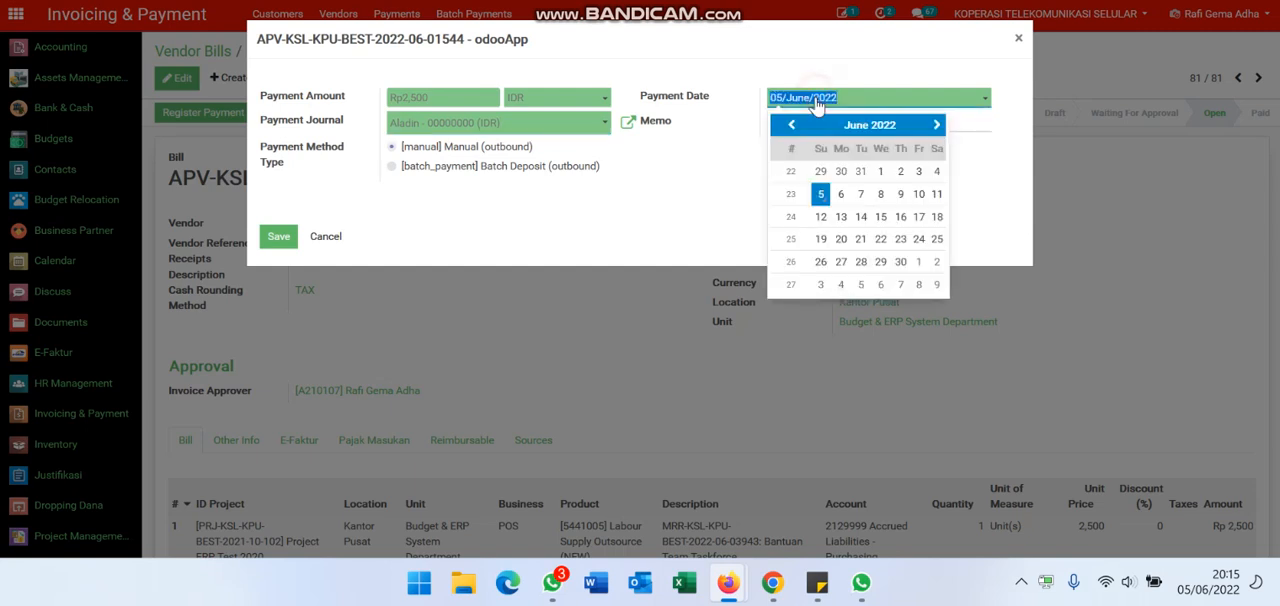
pyautogui.click(913, 200)
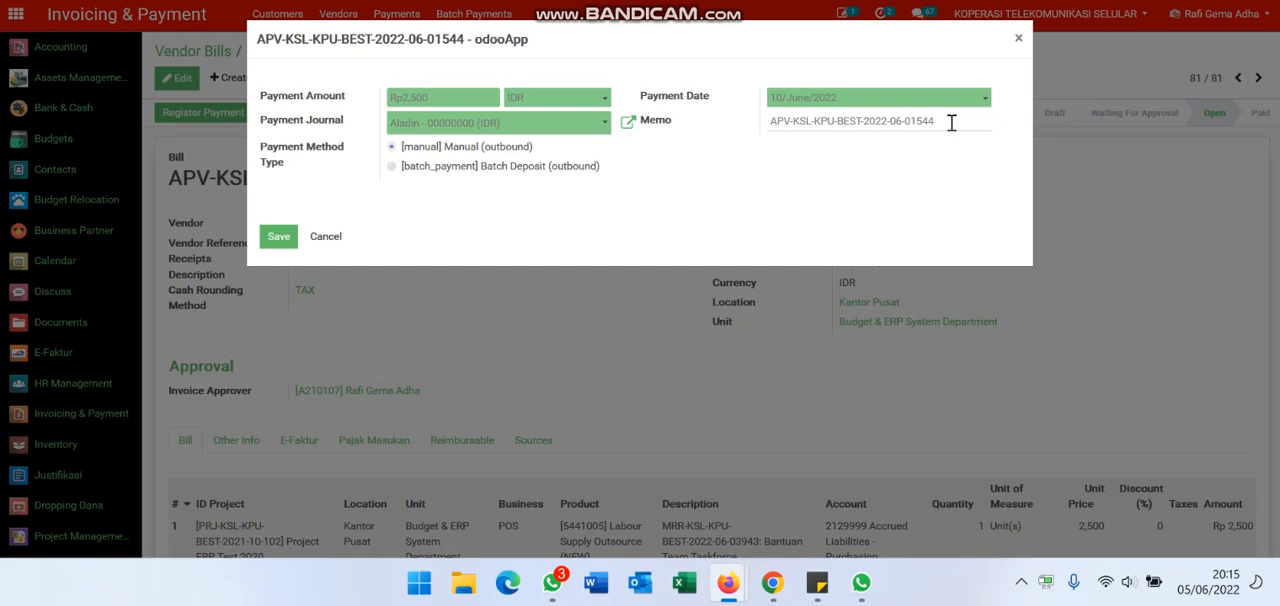
pyautogui.click(278, 240)
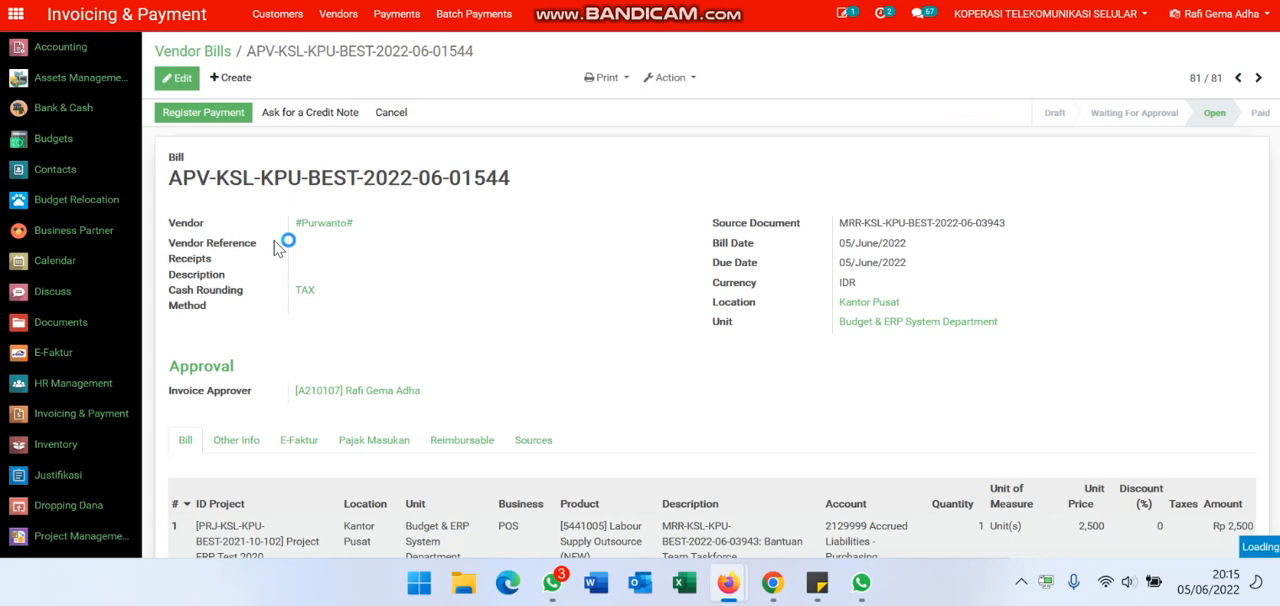
# Step: Open the bill's draft payment for editing and set Payment Difference Handling to Mark invoice as fully paid
pyautogui.scroll(-3, 772, 248)
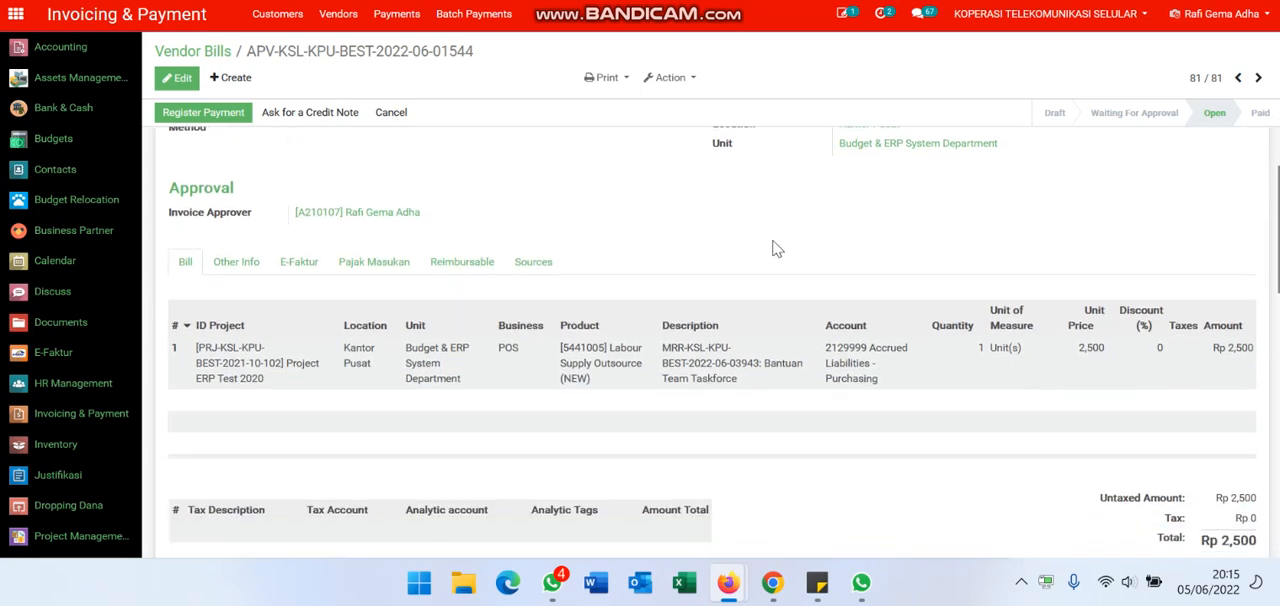
pyautogui.scroll(-5, 772, 248)
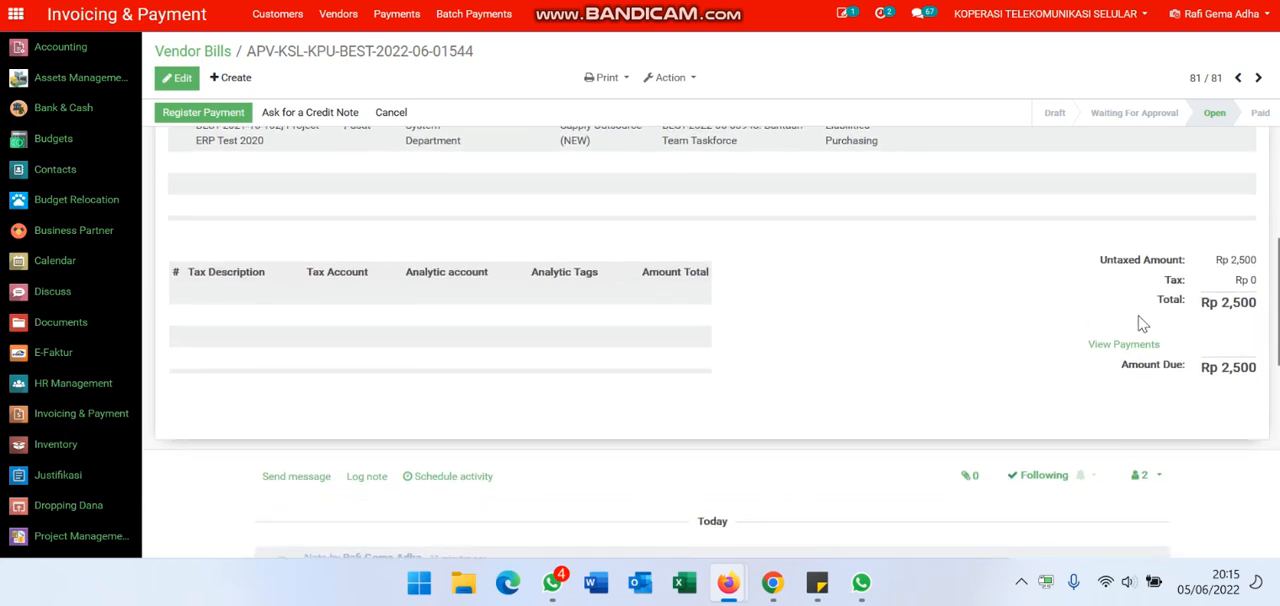
pyautogui.click(1106, 348)
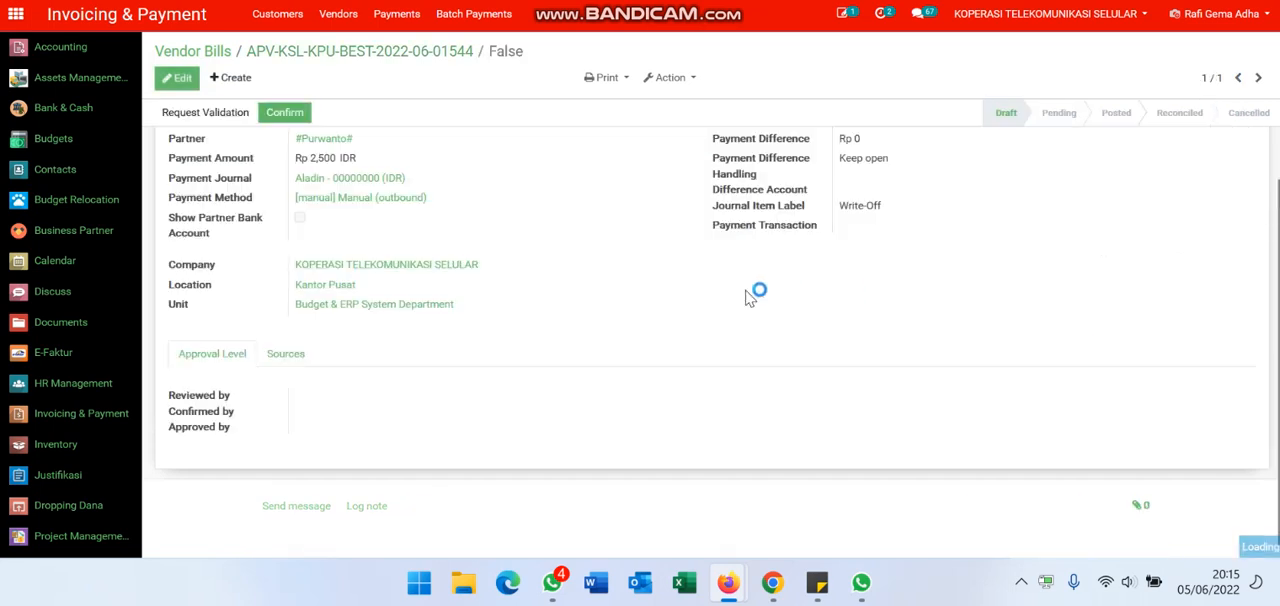
pyautogui.scroll(2, 750, 298)
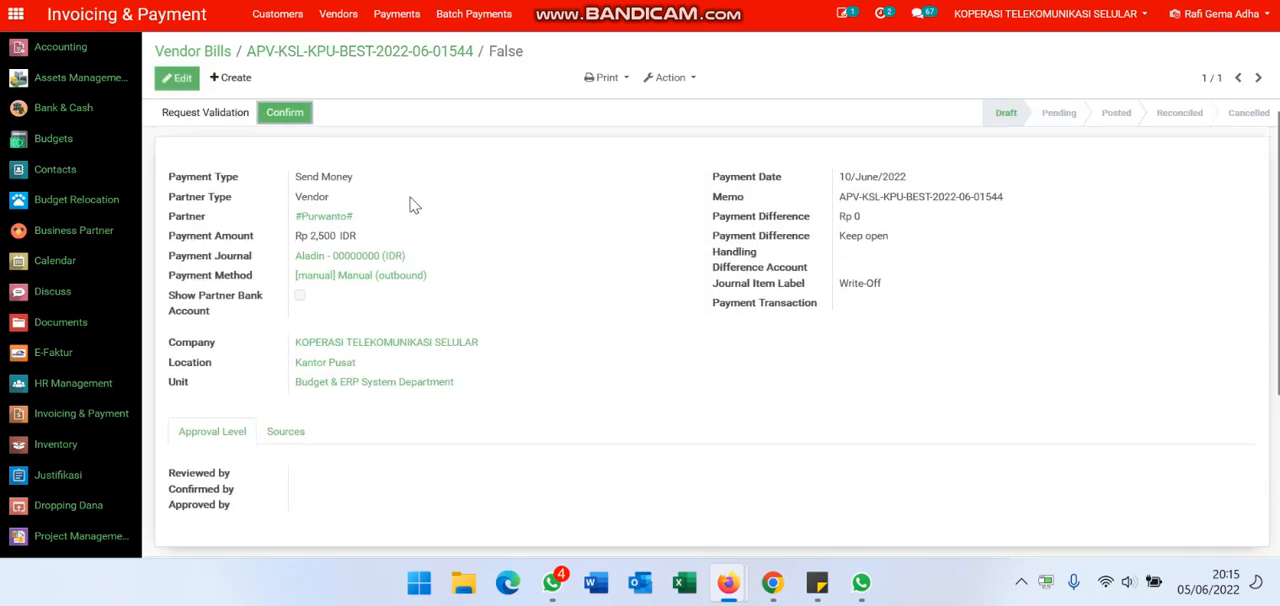
pyautogui.click(189, 80)
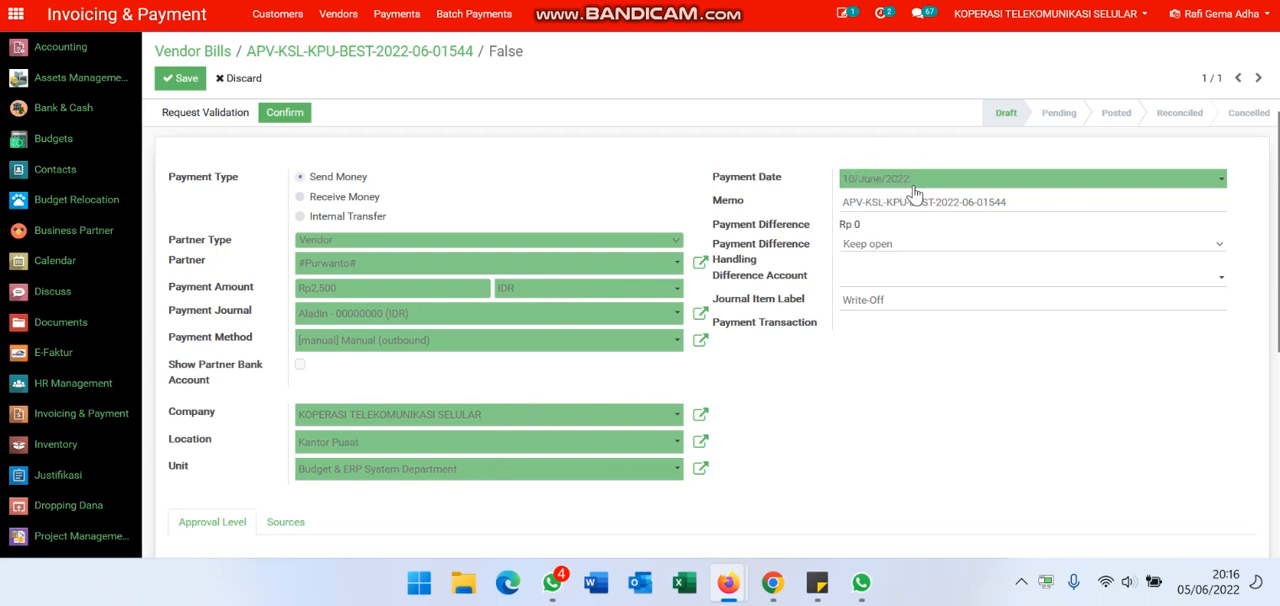
pyautogui.click(918, 248)
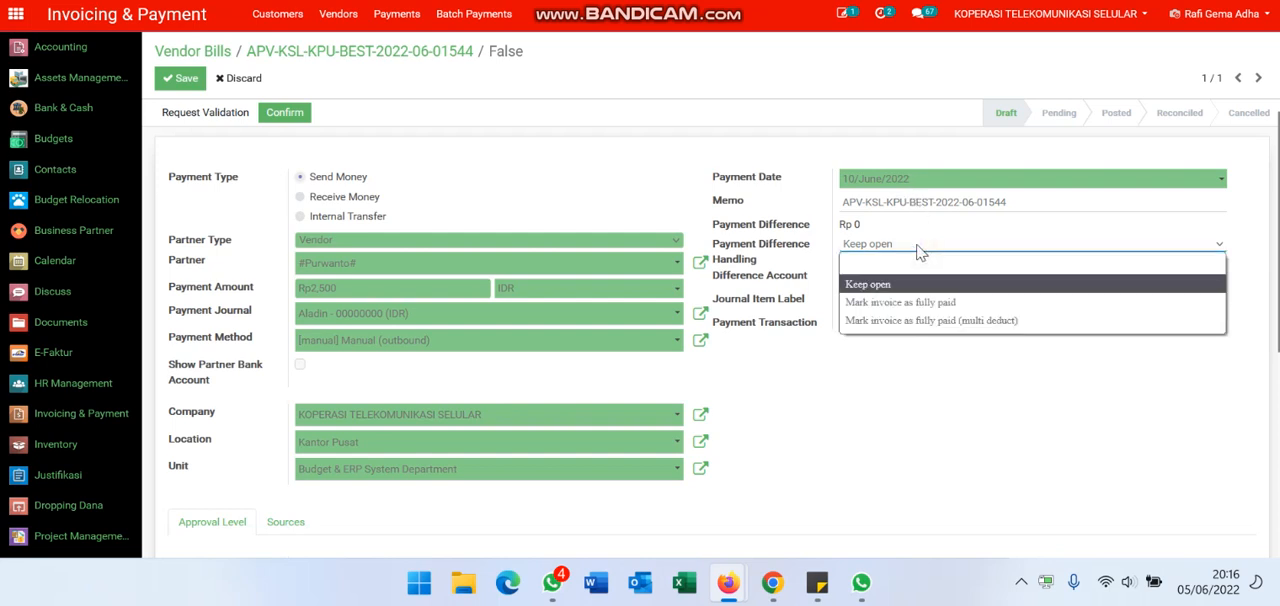
pyautogui.click(978, 303)
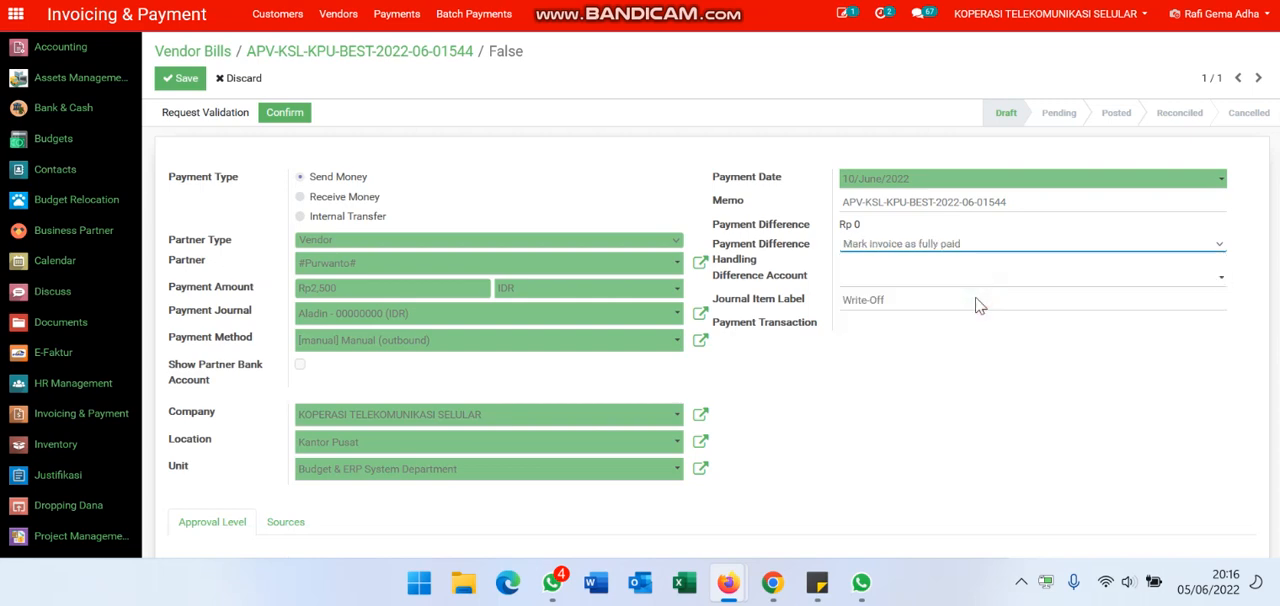
# Step: Assign the same employee as Reviewed by, Confirmed by and Approved by, and save the payment
pyautogui.scroll(-3, 911, 300)
pyautogui.scroll(-2, 394, 372)
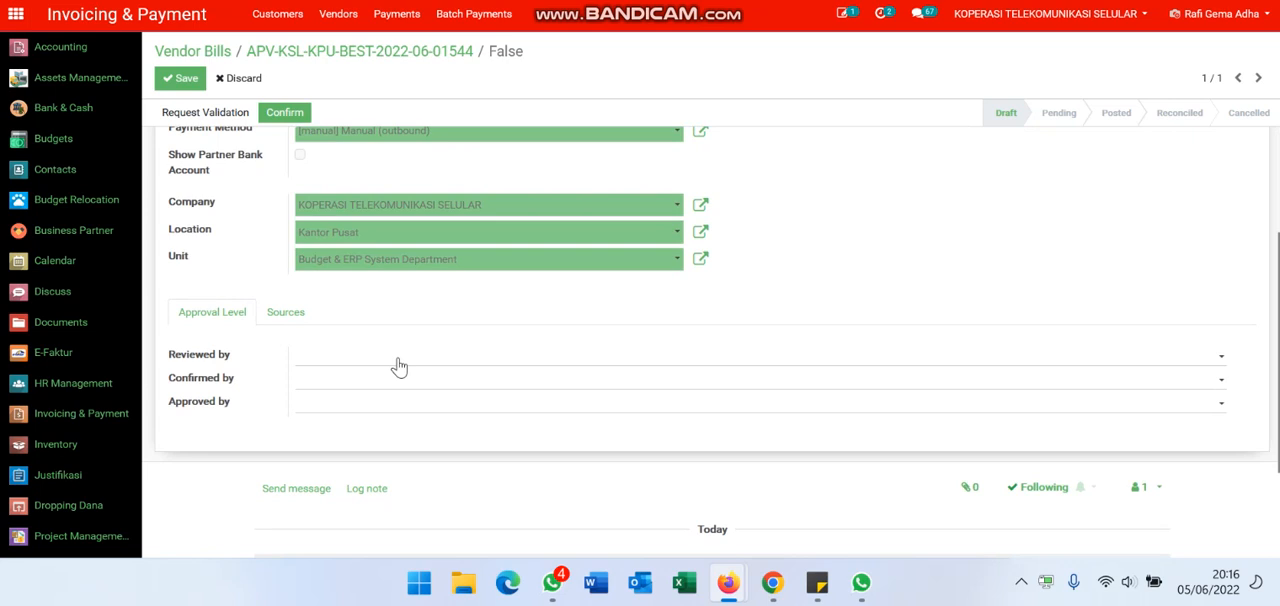
pyautogui.click(399, 366)
pyautogui.write('rafi')
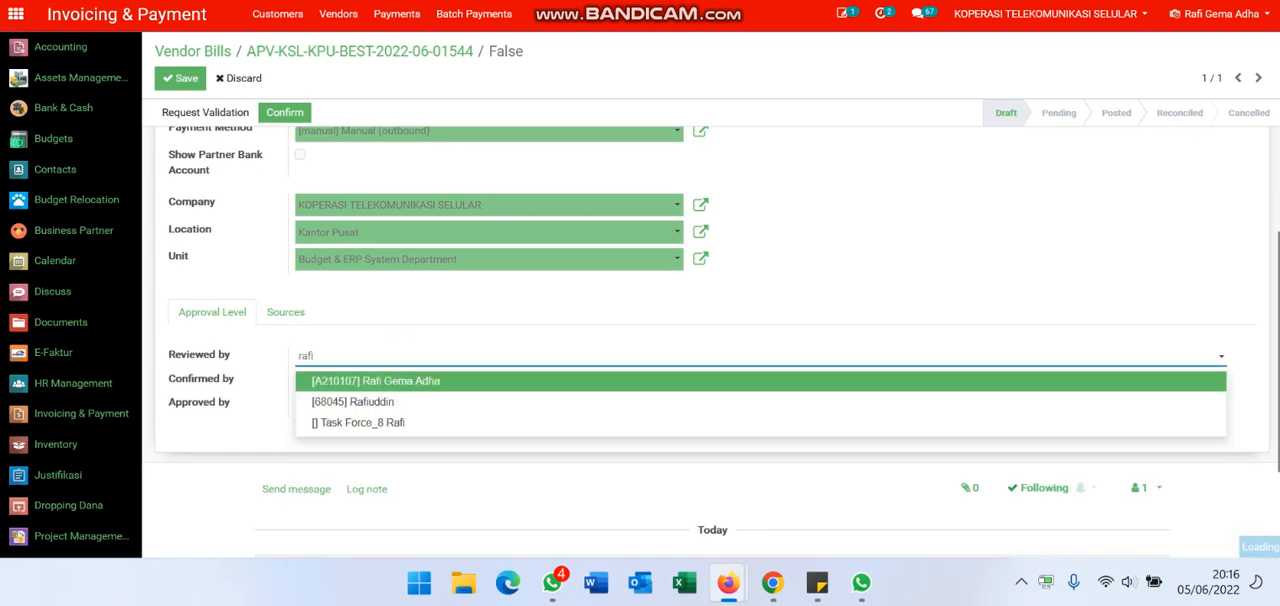
pyautogui.press('Tab')
pyautogui.write('rafi')
pyautogui.press('Tab')
pyautogui.write('r')
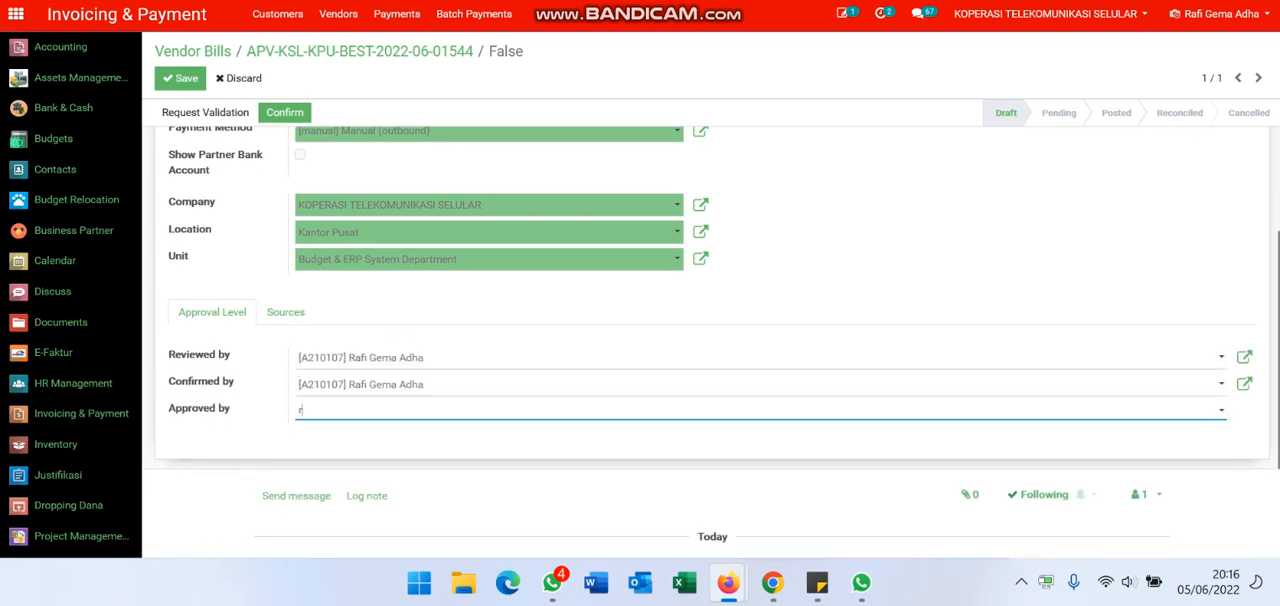
pyautogui.write('afi')
pyautogui.press('Return')
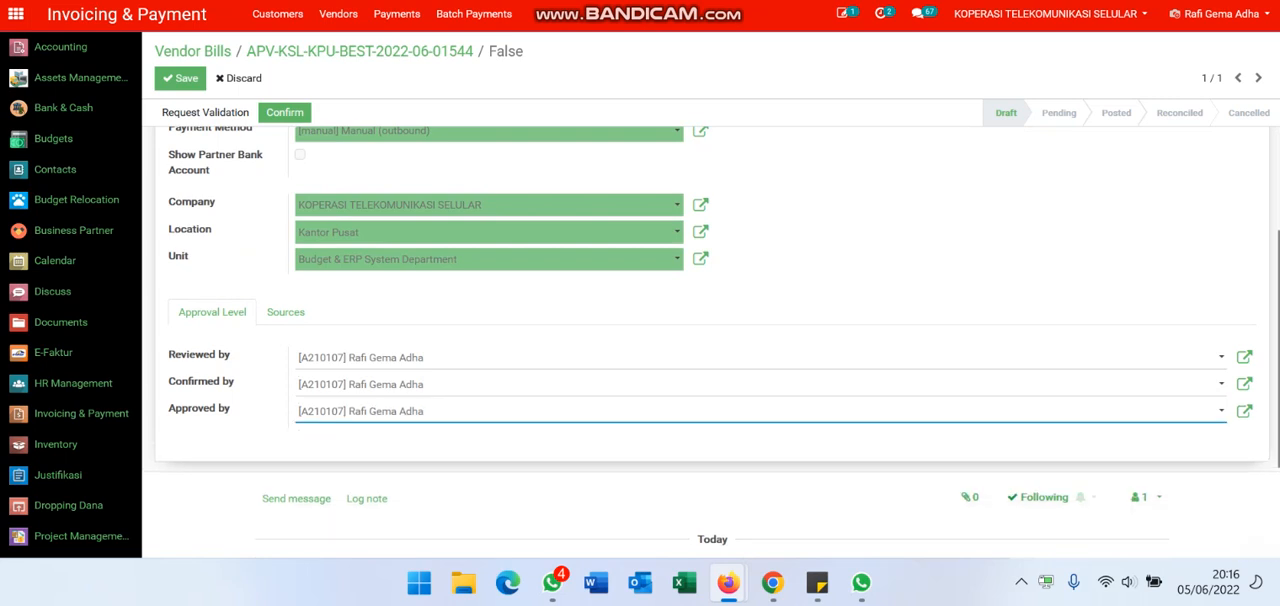
pyautogui.scroll(3, 351, 286)
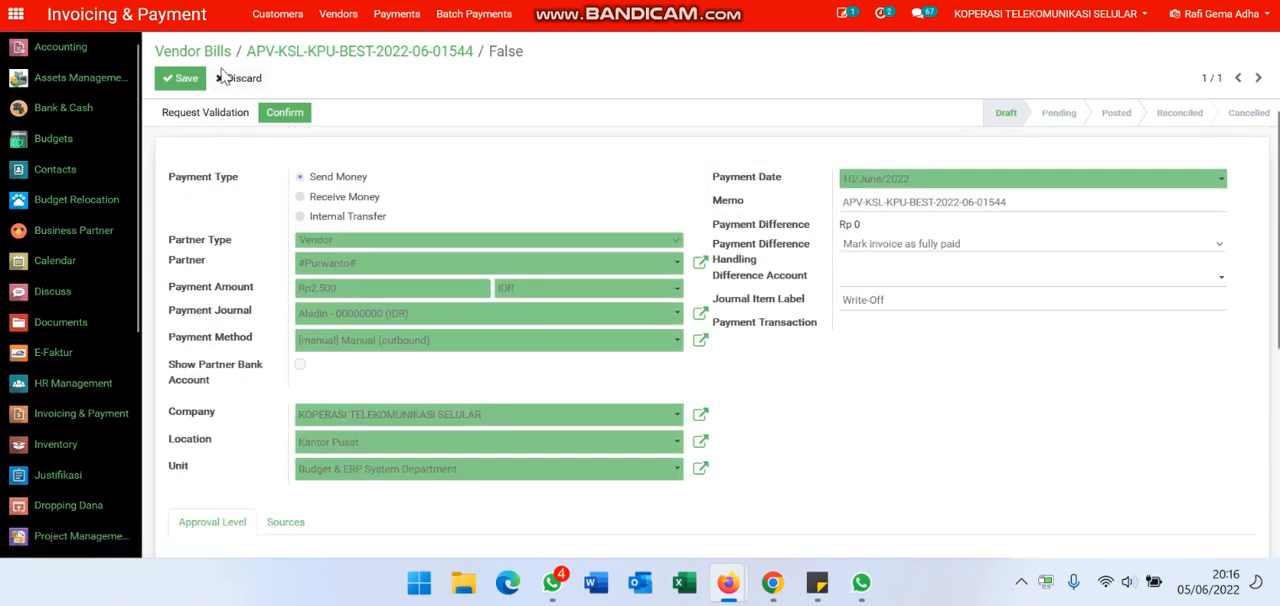
pyautogui.click(190, 84)
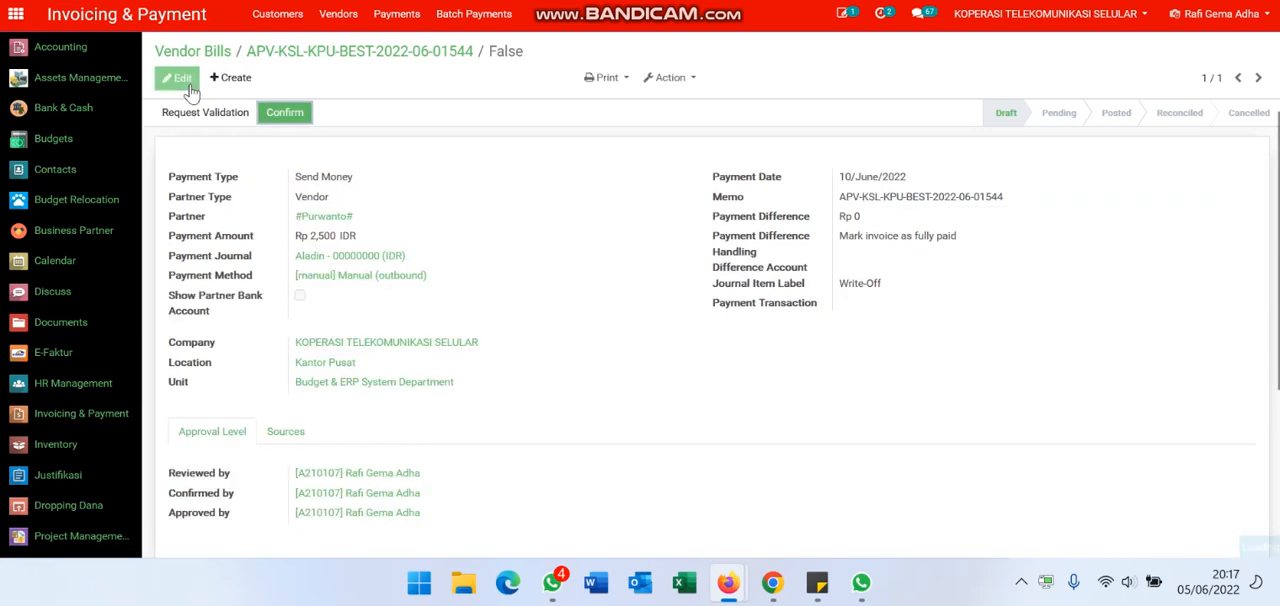
# Step: Request validation of the vendor payment and validate it so that it is posted
pyautogui.click(222, 113)
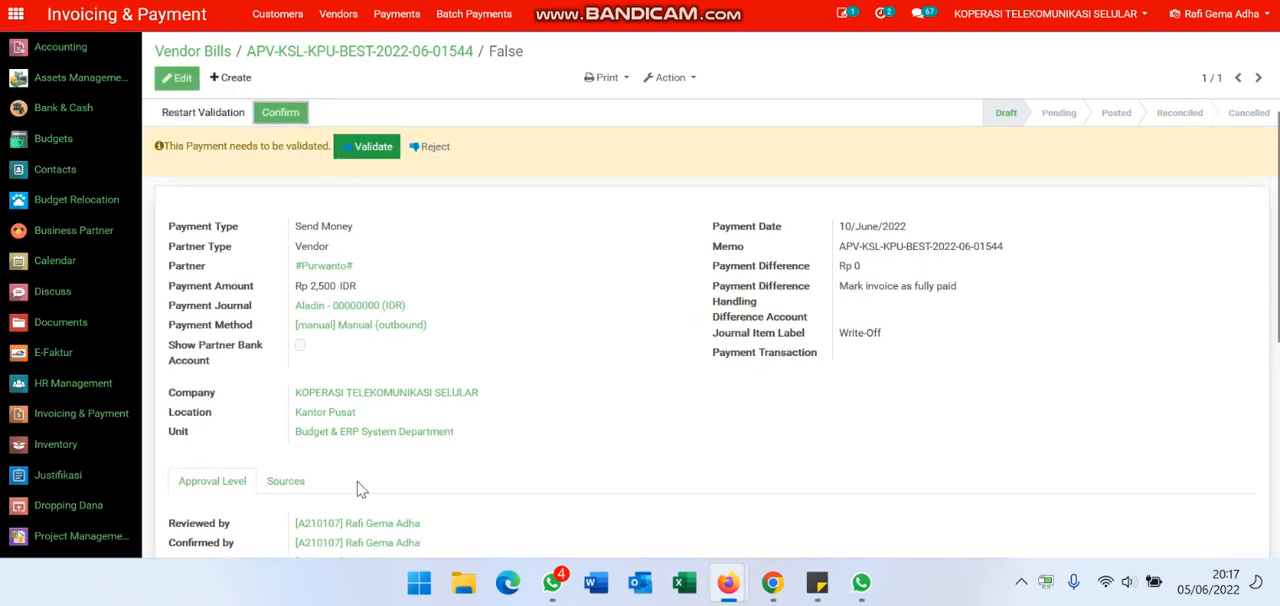
pyautogui.click(356, 157)
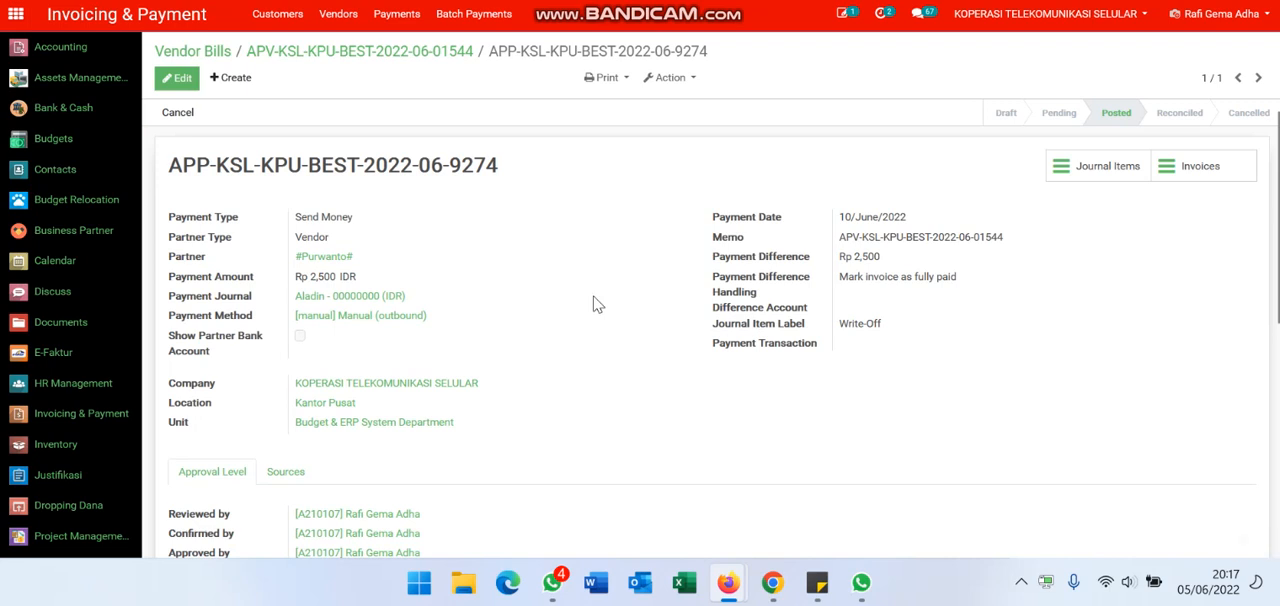
pyautogui.tripleClick(527, 165)
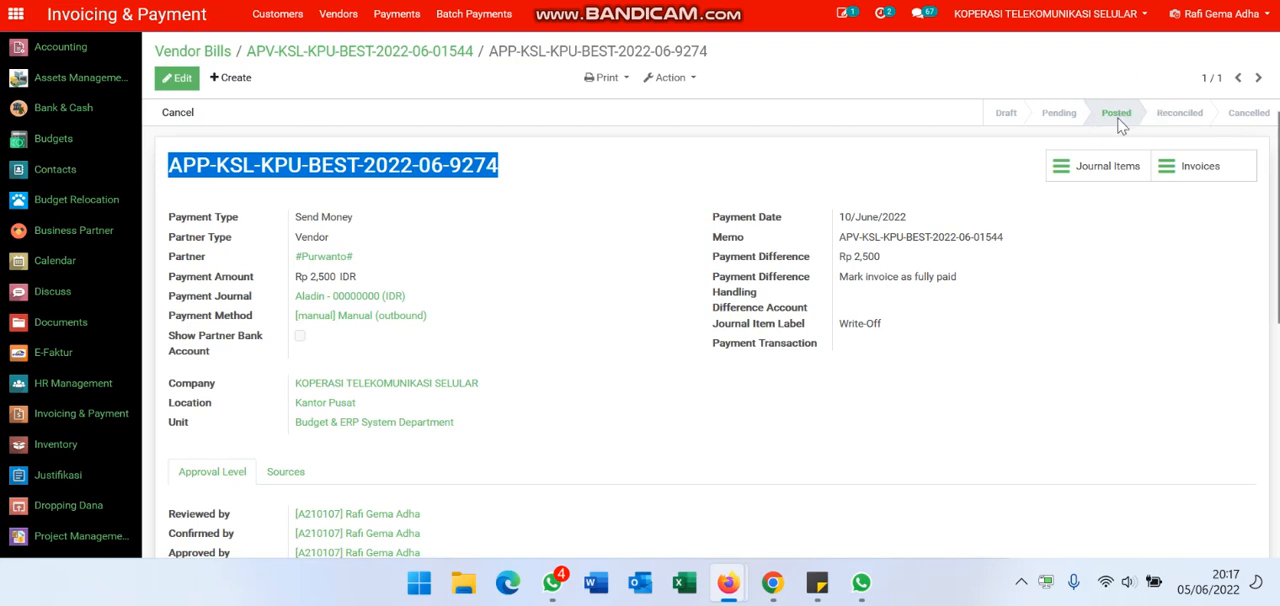
# Step: Review the journal items of the posted vendor payment and return to the payment record
pyautogui.click(654, 171)
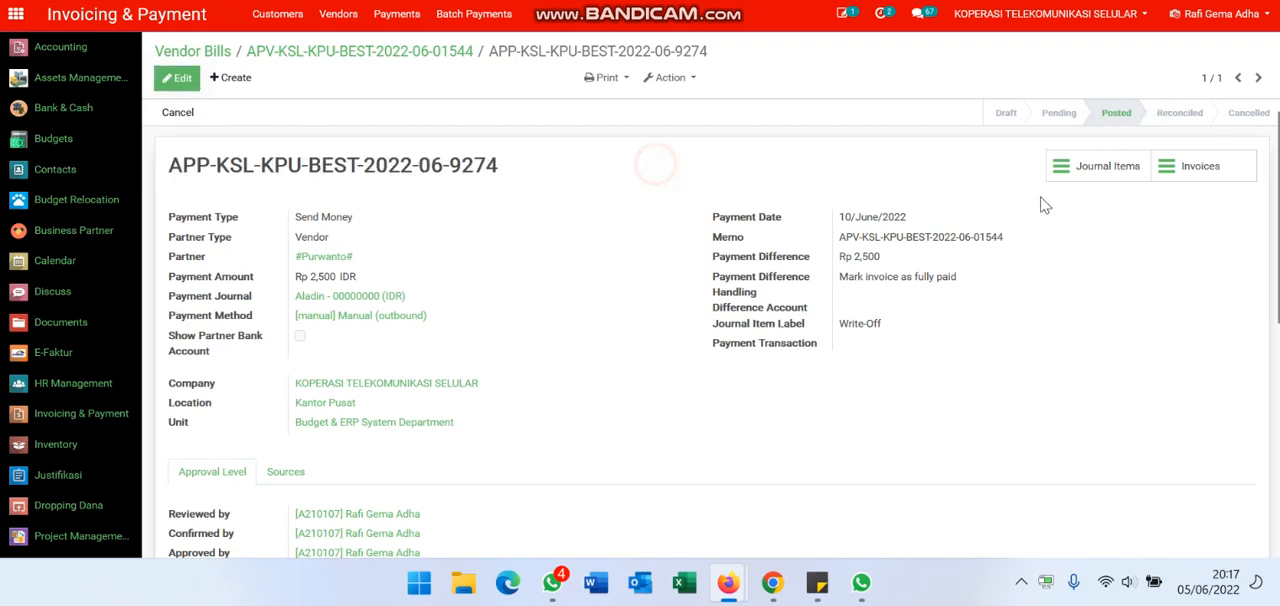
pyautogui.click(1120, 172)
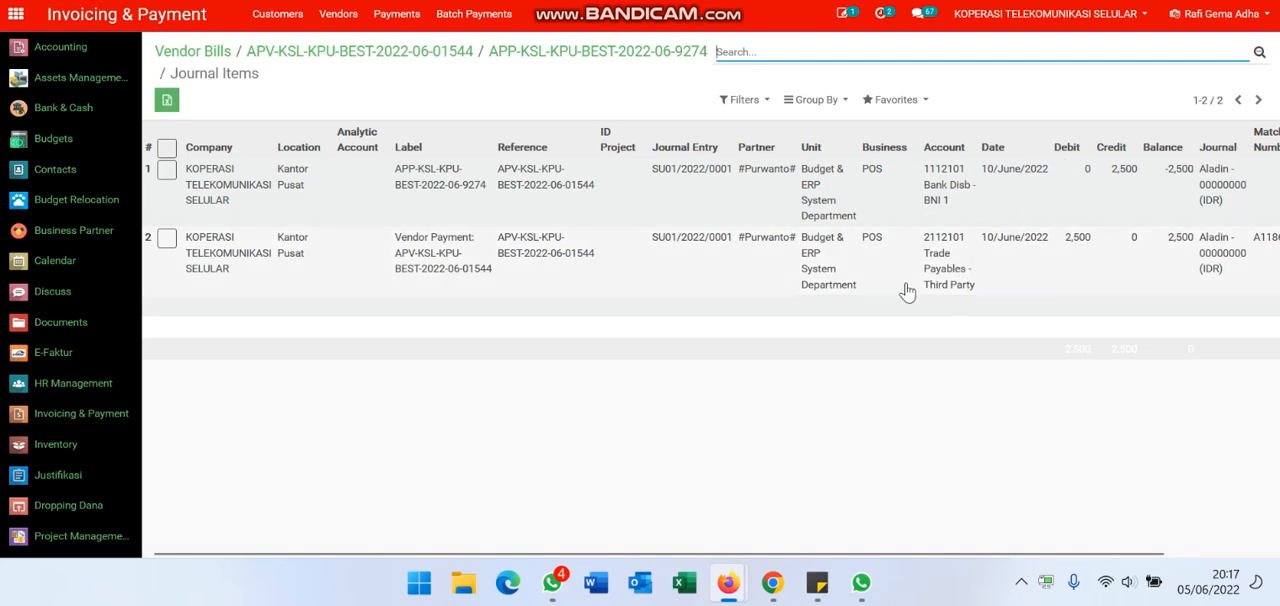
pyautogui.click(553, 56)
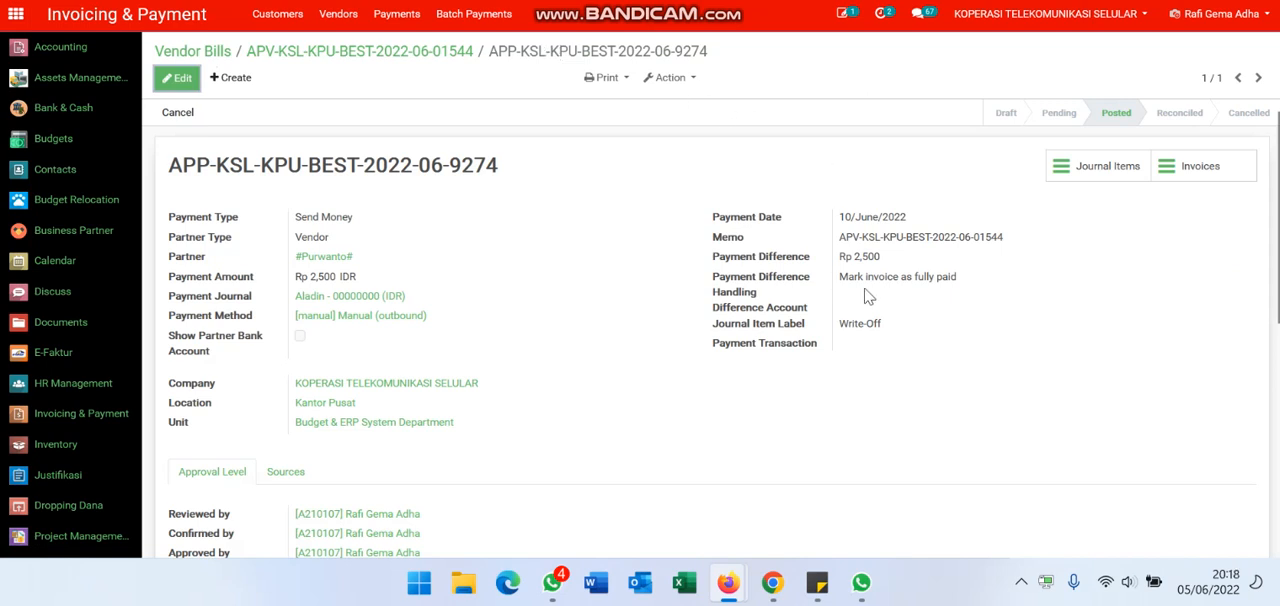
# Step: Go back to the vendor bill to check its payment status and amount due, and reopen its linked payment
pyautogui.click(418, 55)
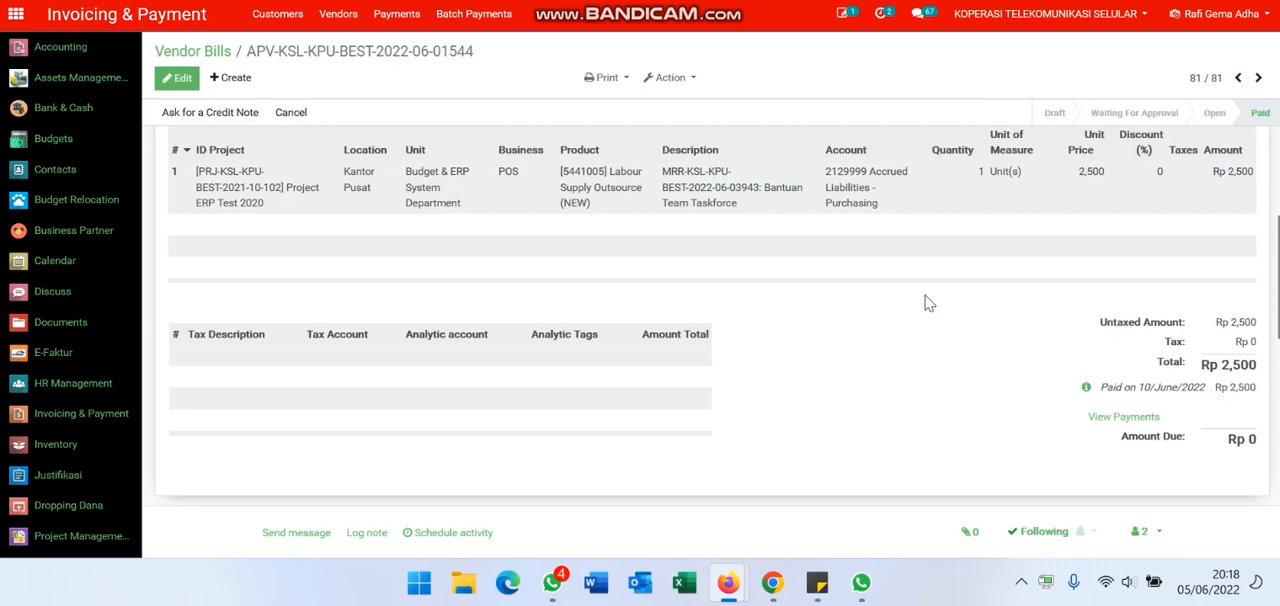
pyautogui.scroll(4, 923, 300)
pyautogui.scroll(-5, 943, 283)
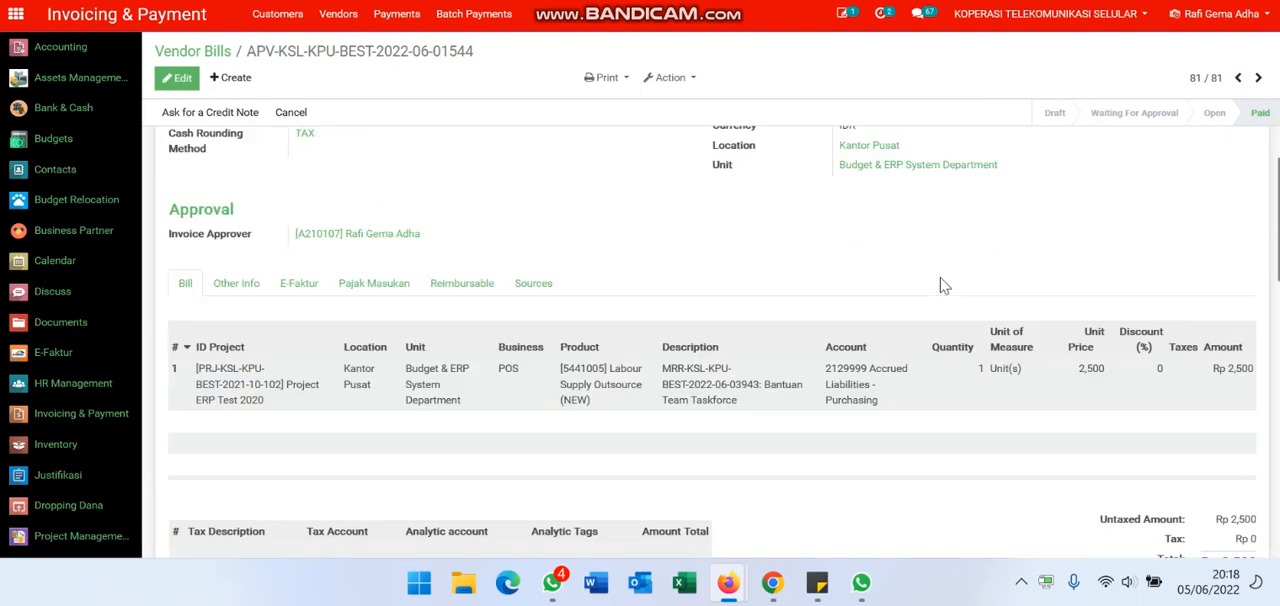
pyautogui.click(1122, 317)
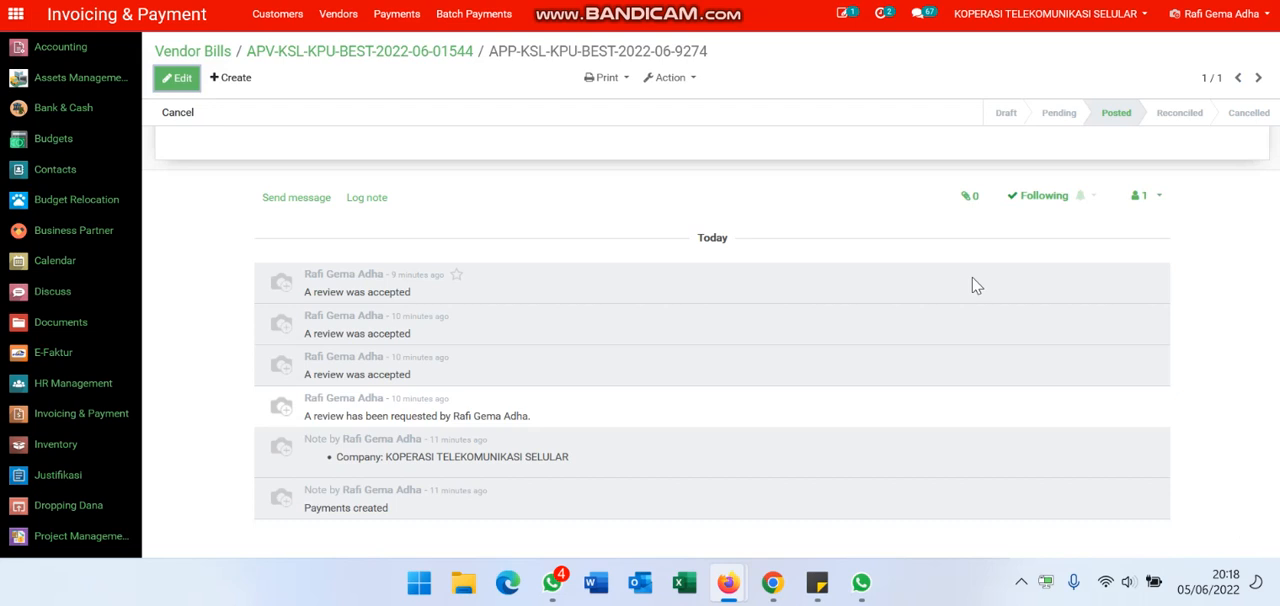
pyautogui.scroll(5, 976, 286)
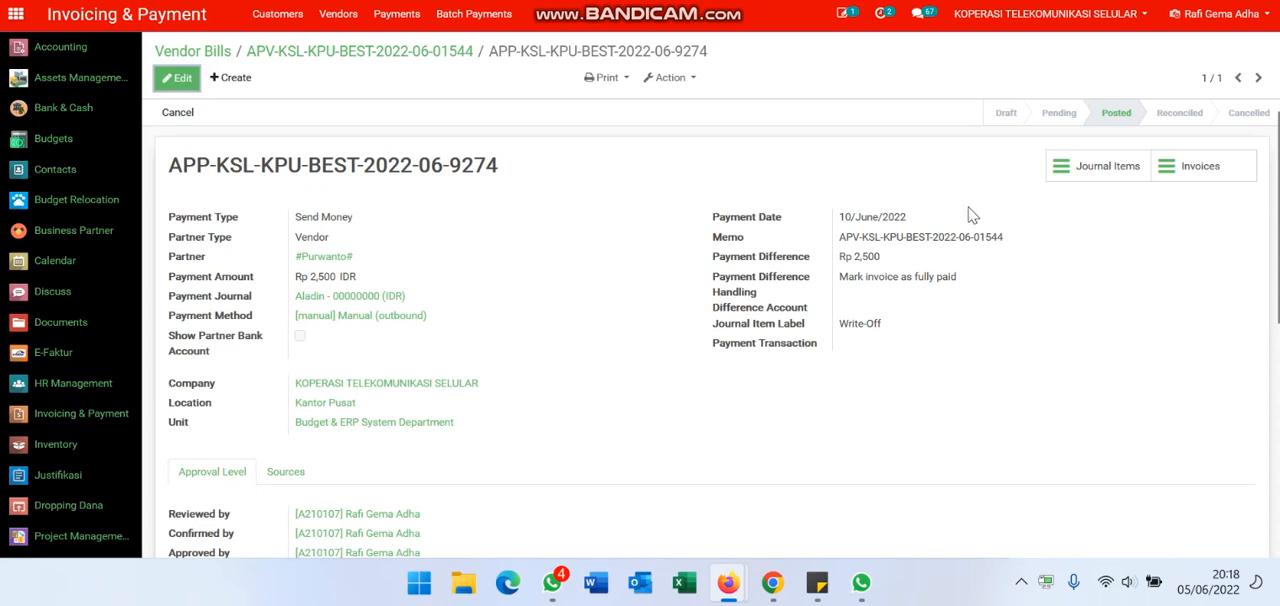